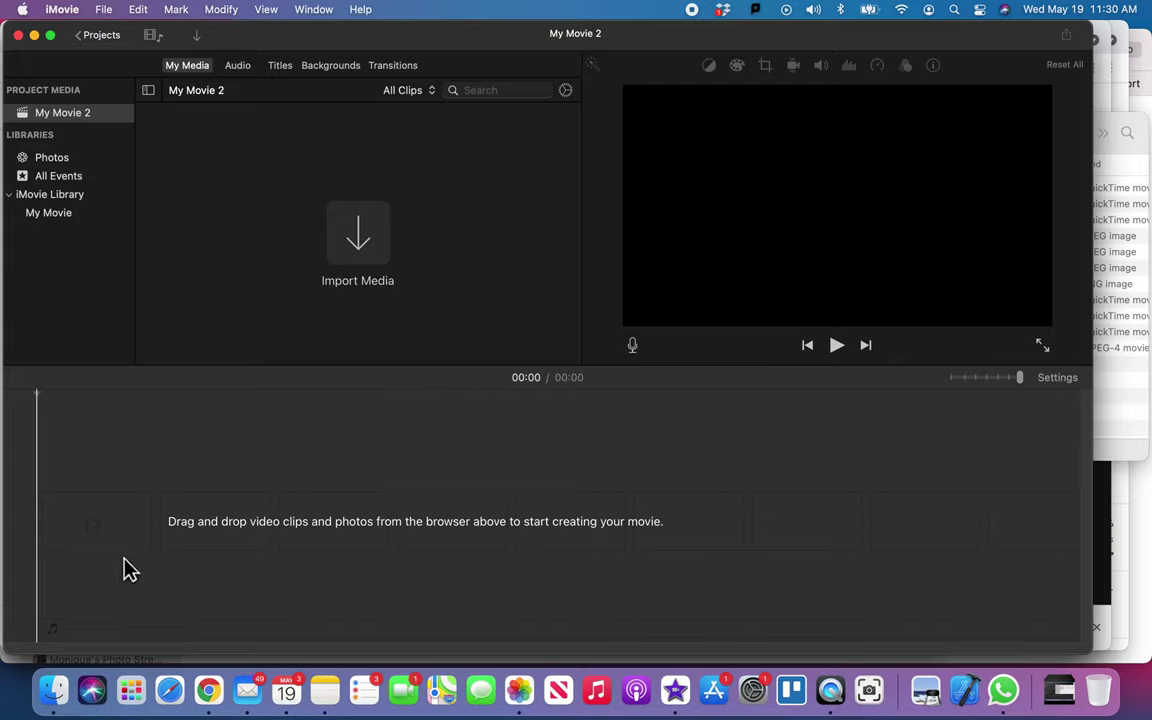
Step: Bring the Video Editing 2 Files Finder folder up beside the empty My Movie 2 project
{"action": "left_click", "coordinate": [55, 692]}
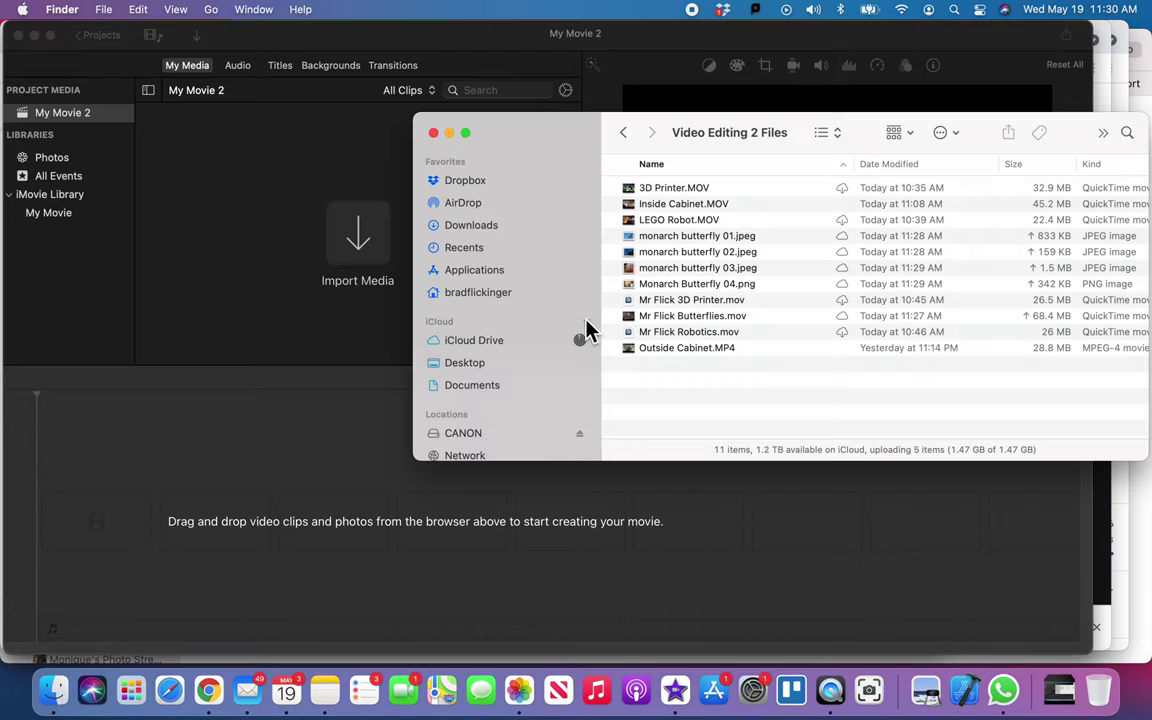
Step: Add the 53-second Mr Flick Butterflies.mov clip from Finder into the My Movie 2 timeline
{"action": "left_click", "coordinate": [670, 316]}
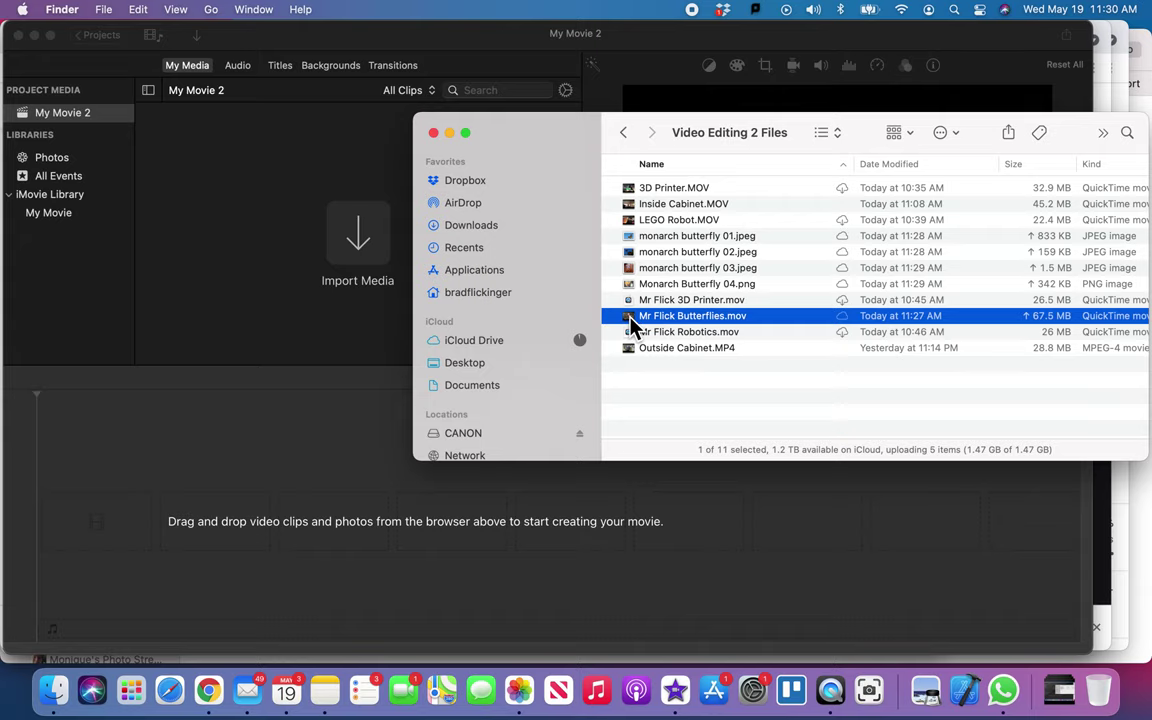
{"action": "left_click_drag", "start_coordinate": [630, 317], "coordinate": [338, 559]}
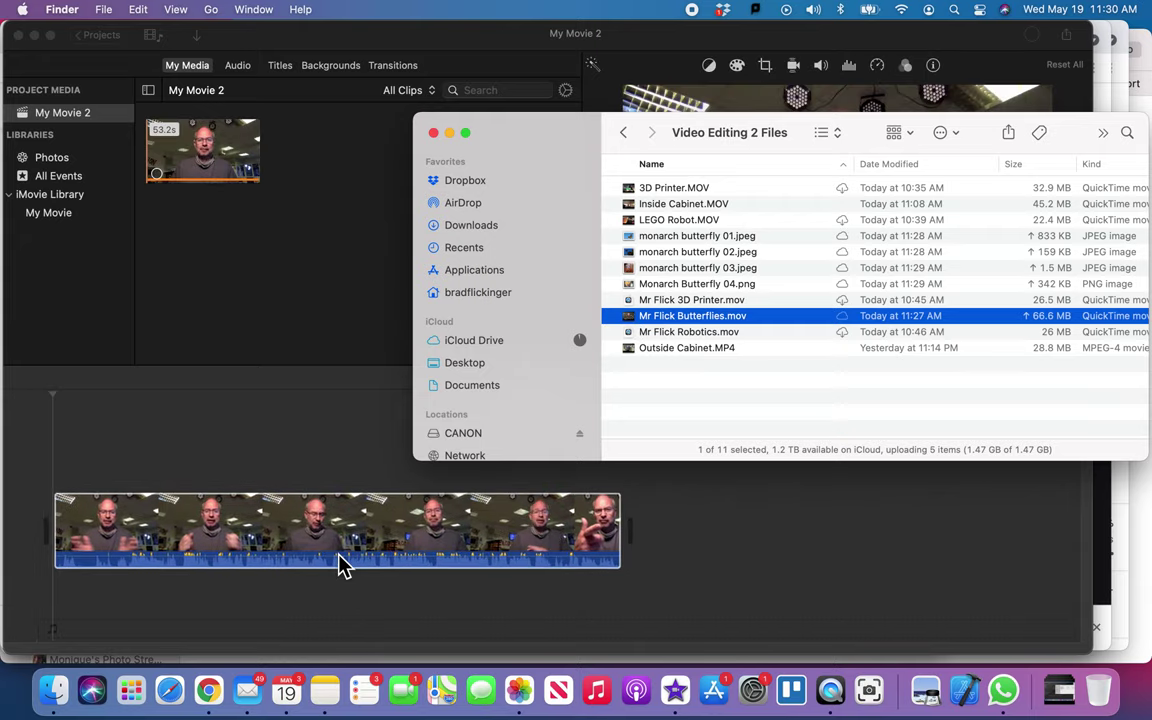
{"action": "left_click", "coordinate": [112, 510]}
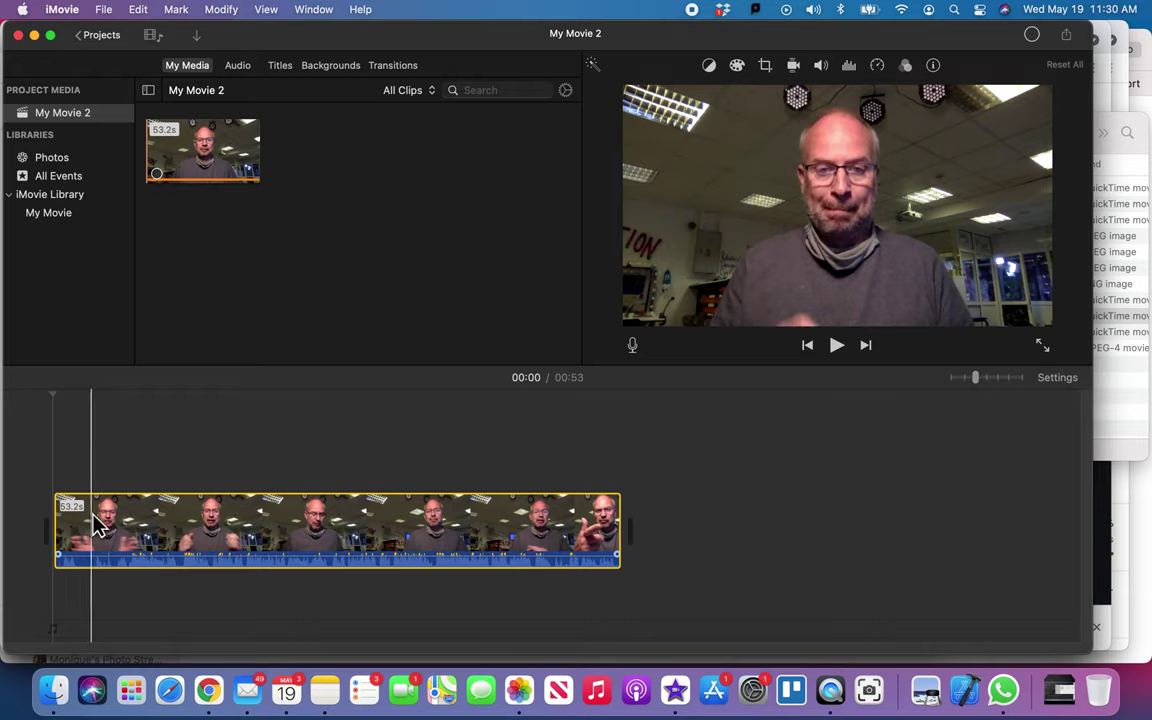
Step: Trim the clip's opening seconds so the movie runs 41 seconds, previewing before and after
{"action": "key", "text": "space"}
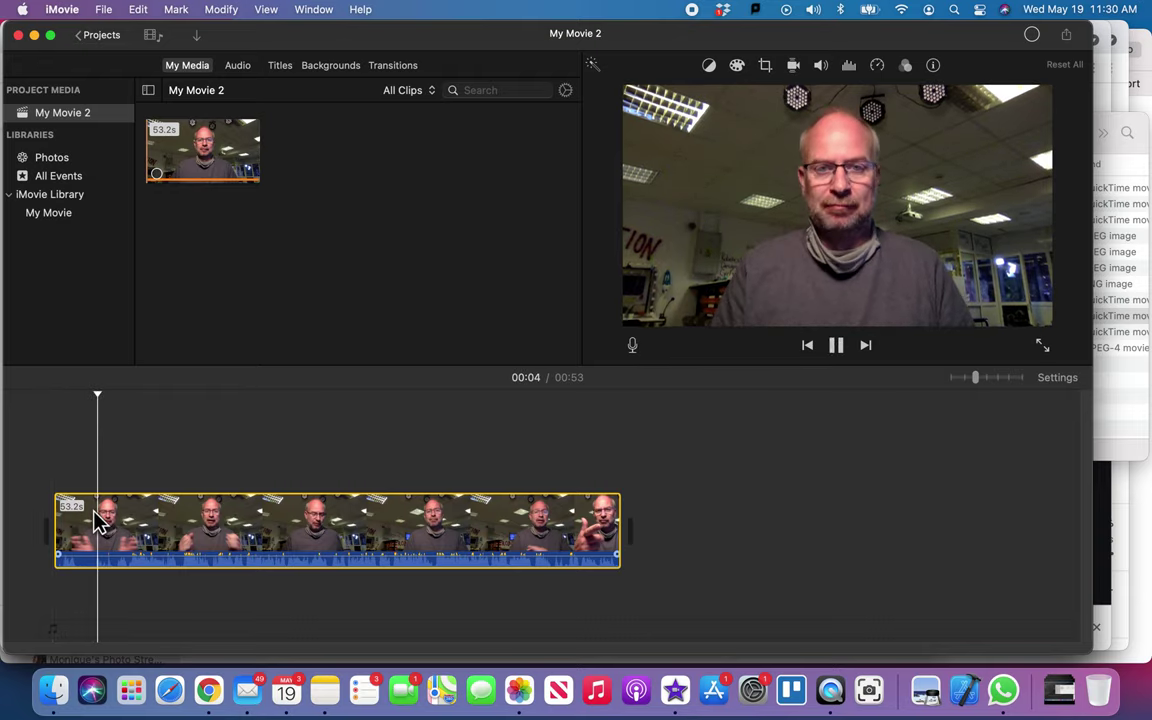
{"action": "key", "text": "space"}
{"action": "key", "text": "space"}
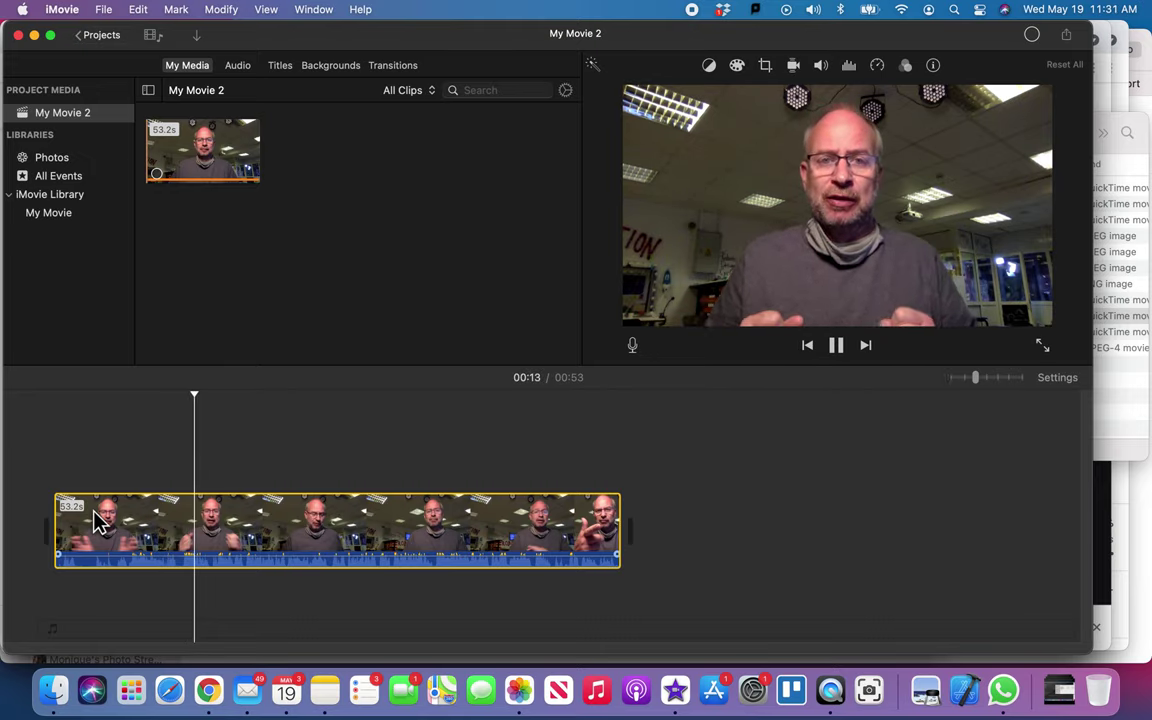
{"action": "key", "text": "space"}
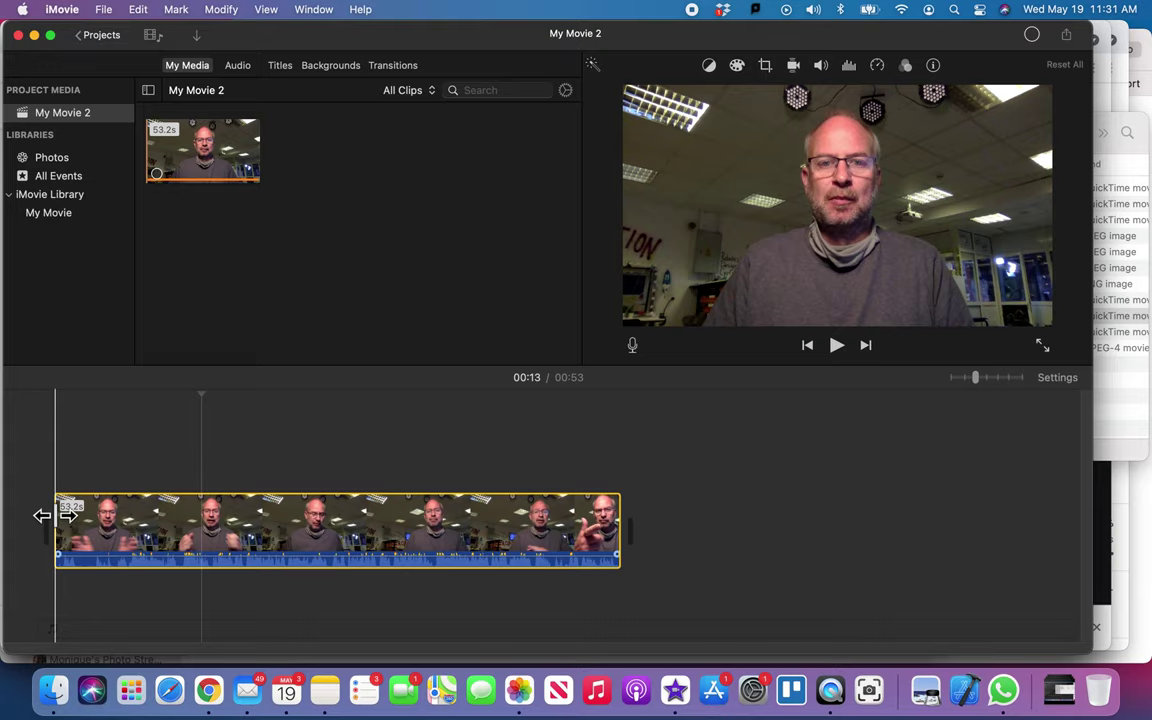
{"action": "left_click_drag", "start_coordinate": [56, 515], "coordinate": [175, 514]}
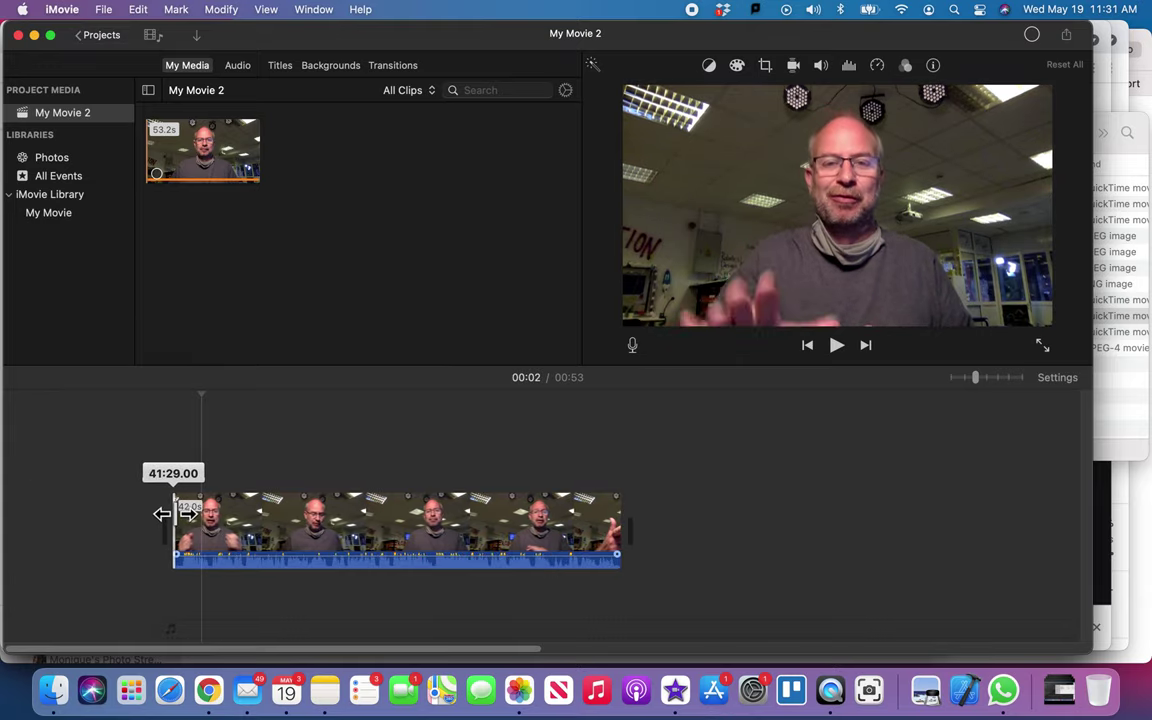
{"action": "left_click_drag", "start_coordinate": [162, 514], "coordinate": [170, 514]}
{"action": "key", "text": "space"}
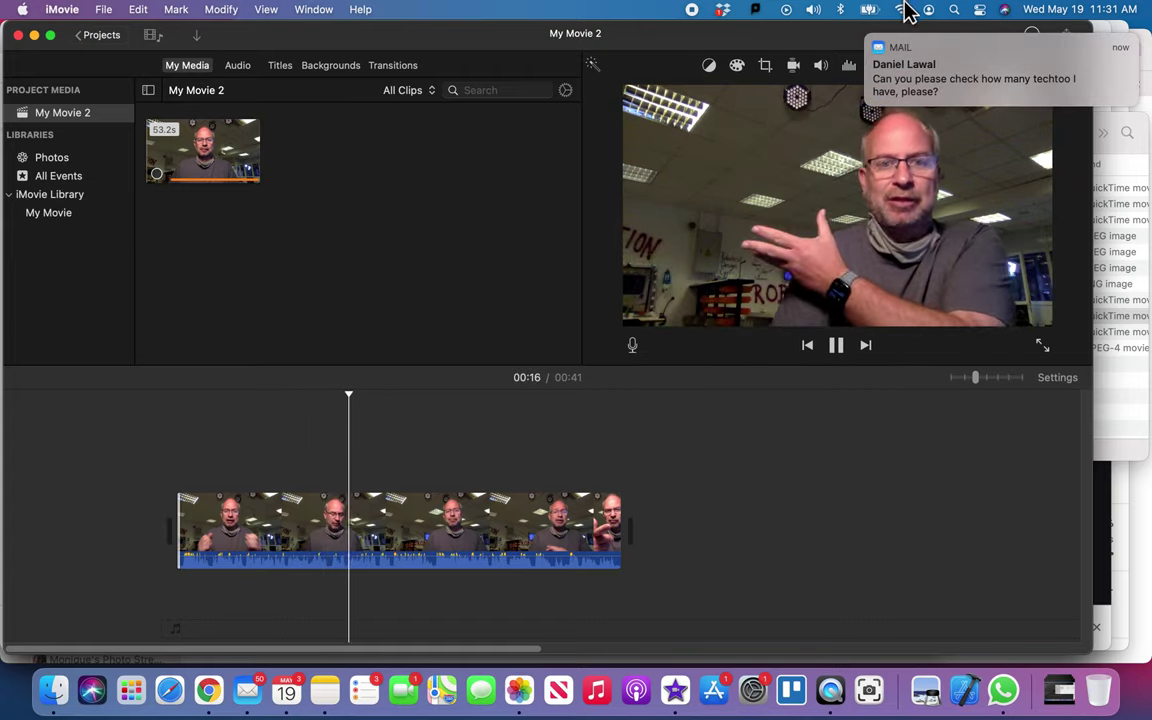
{"action": "left_click", "coordinate": [872, 44]}
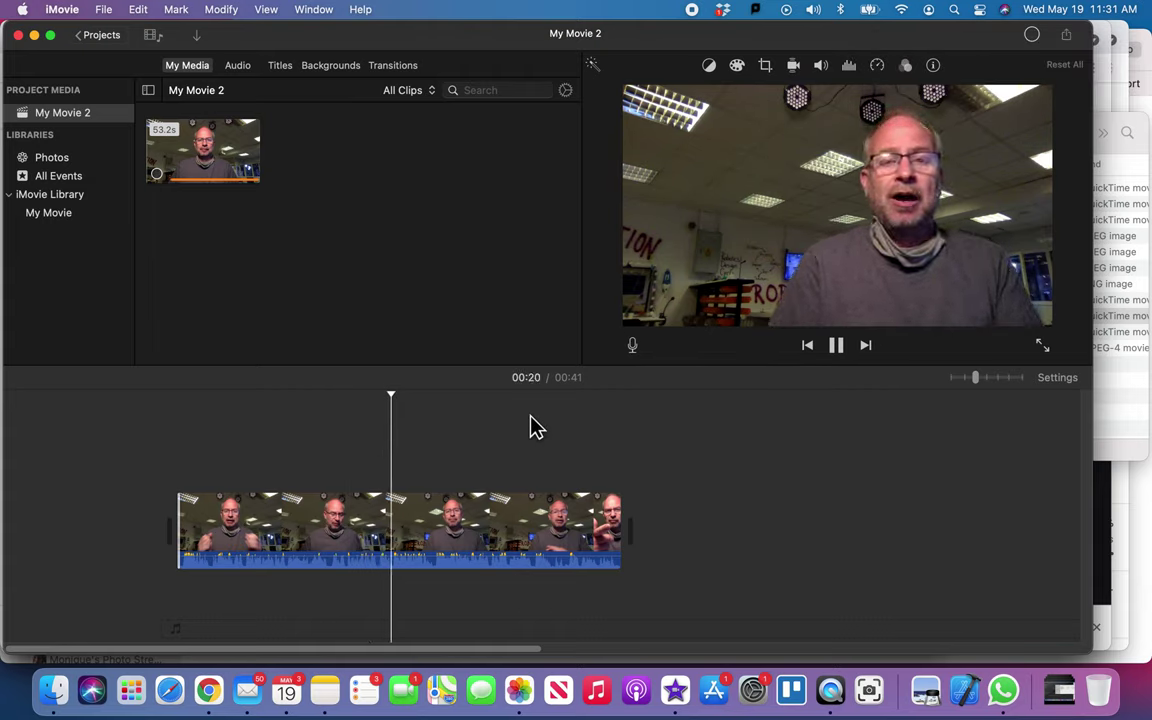
Step: Zoom into the timeline and split the speaker clip at about 20 seconds
{"action": "left_click", "coordinate": [428, 514]}
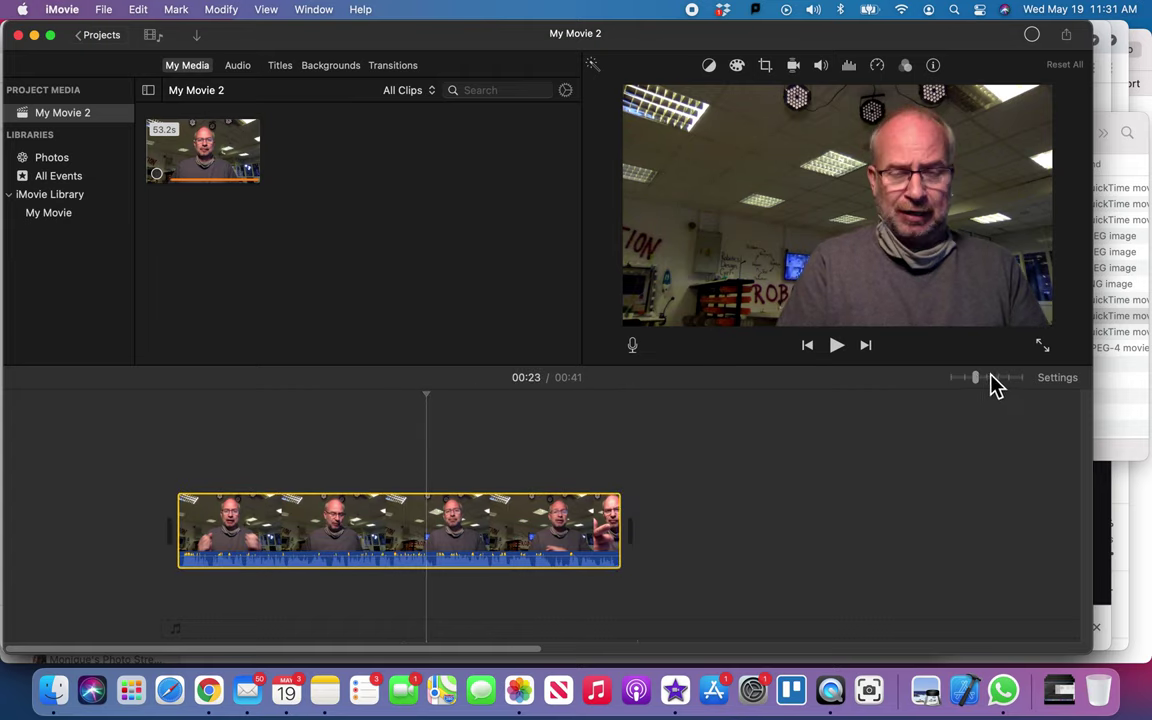
{"action": "left_click", "coordinate": [991, 378]}
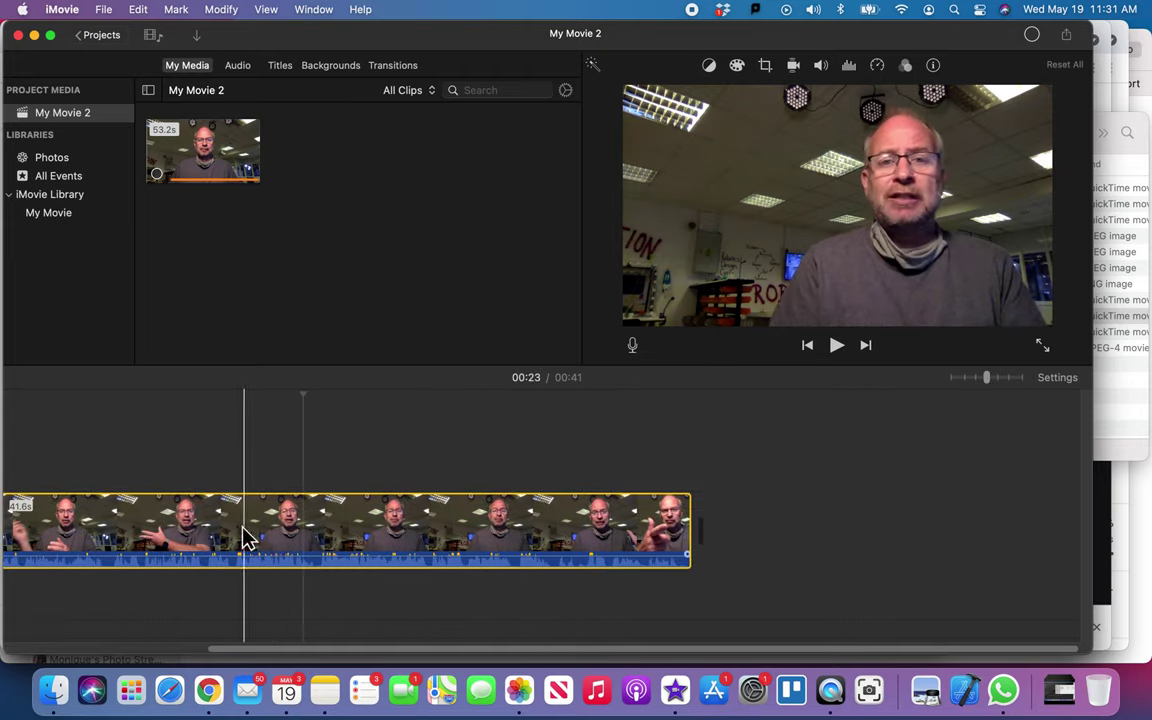
{"action": "key", "text": "space"}
{"action": "key", "text": "space"}
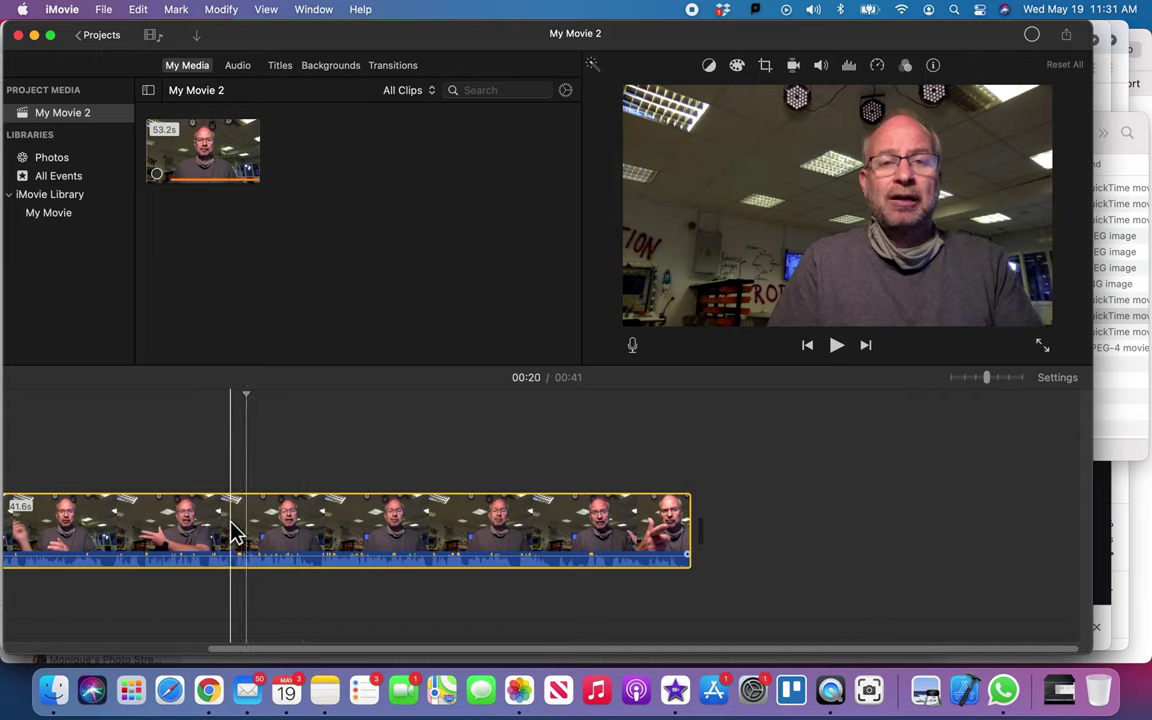
{"action": "right_click", "coordinate": [237, 532]}
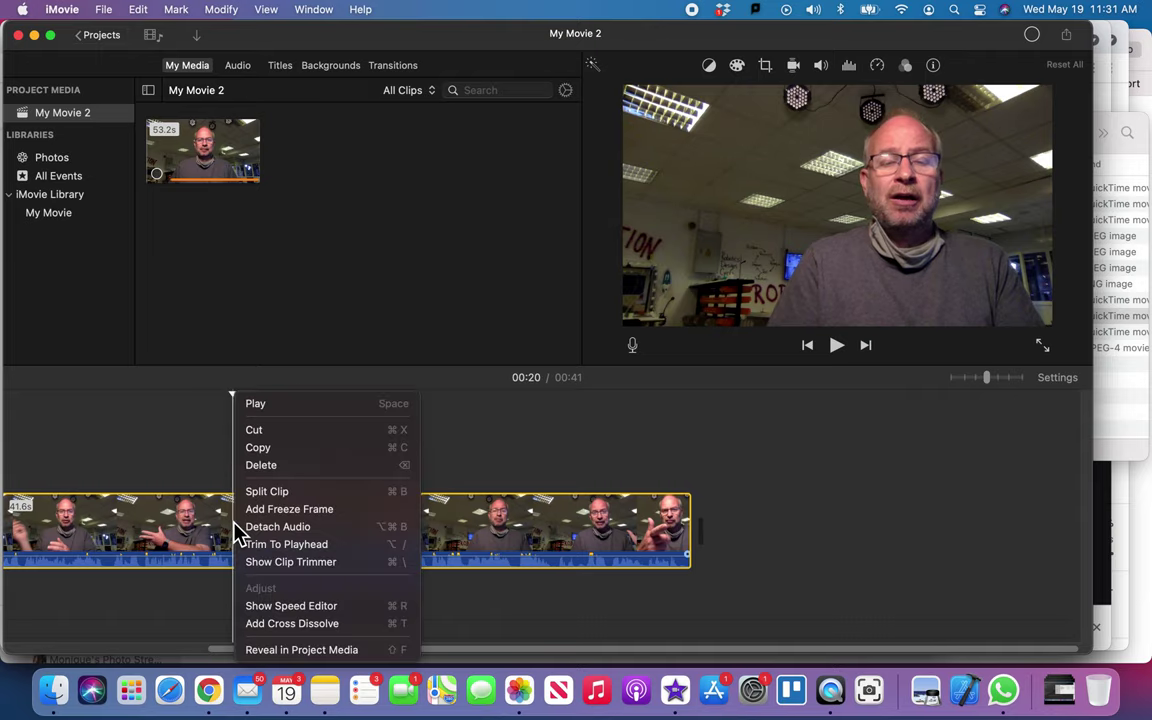
{"action": "left_click", "coordinate": [265, 491]}
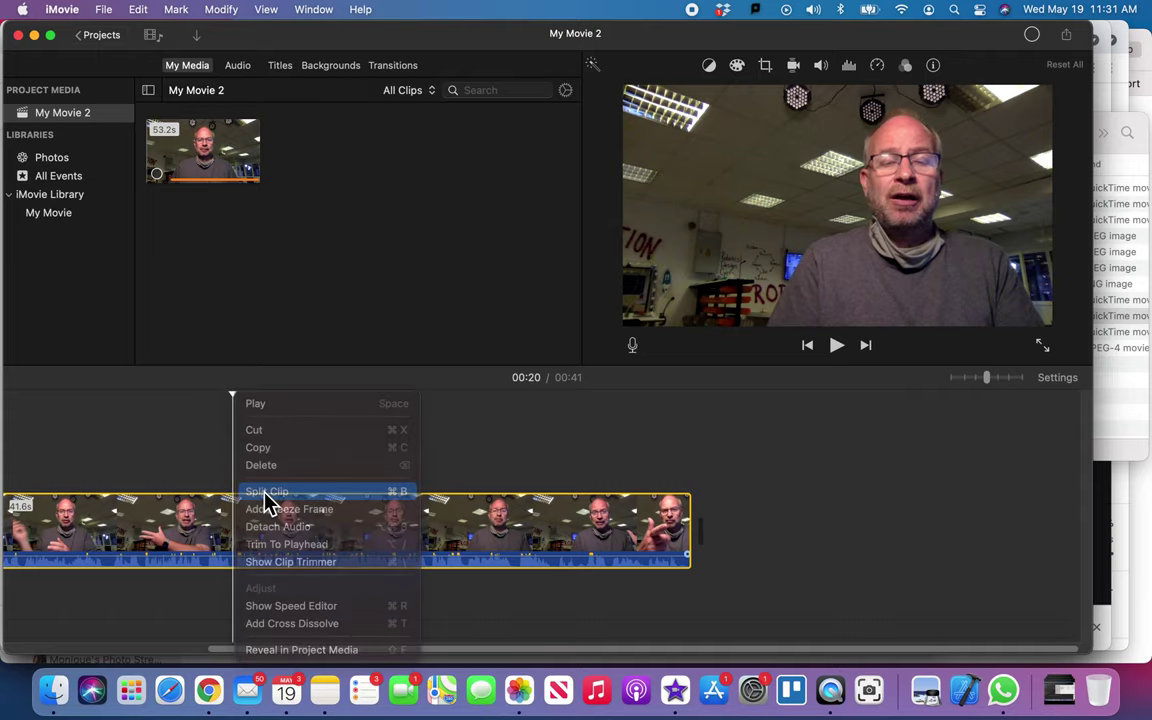
Step: Delete the first split piece, leaving a 21-second movie, and preview it
{"action": "left_click", "coordinate": [188, 516]}
{"action": "key", "text": "Delete"}
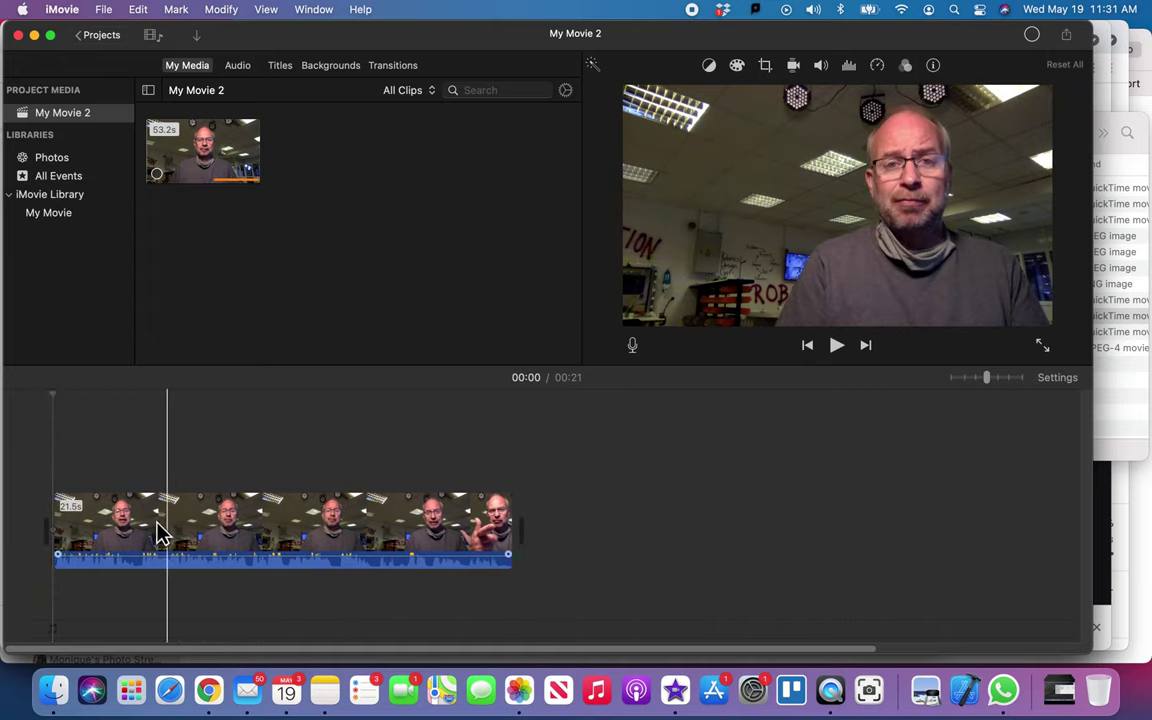
{"action": "key", "text": "space"}
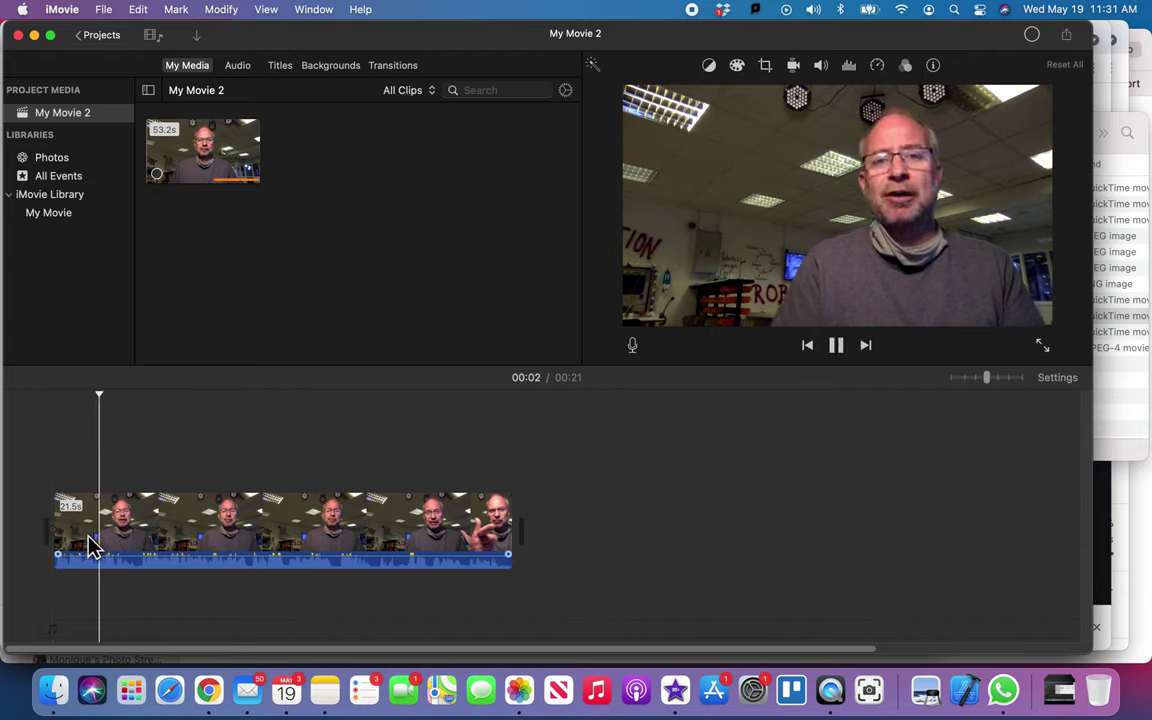
{"action": "key", "text": "space"}
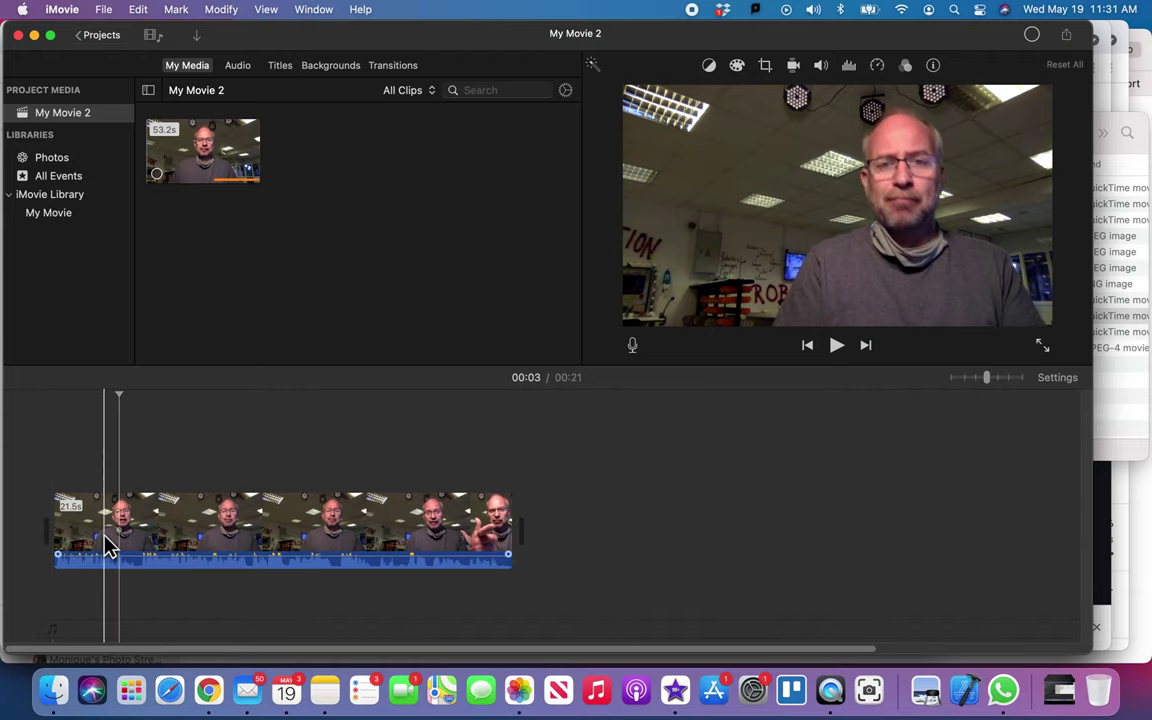
{"action": "left_click", "coordinate": [104, 545]}
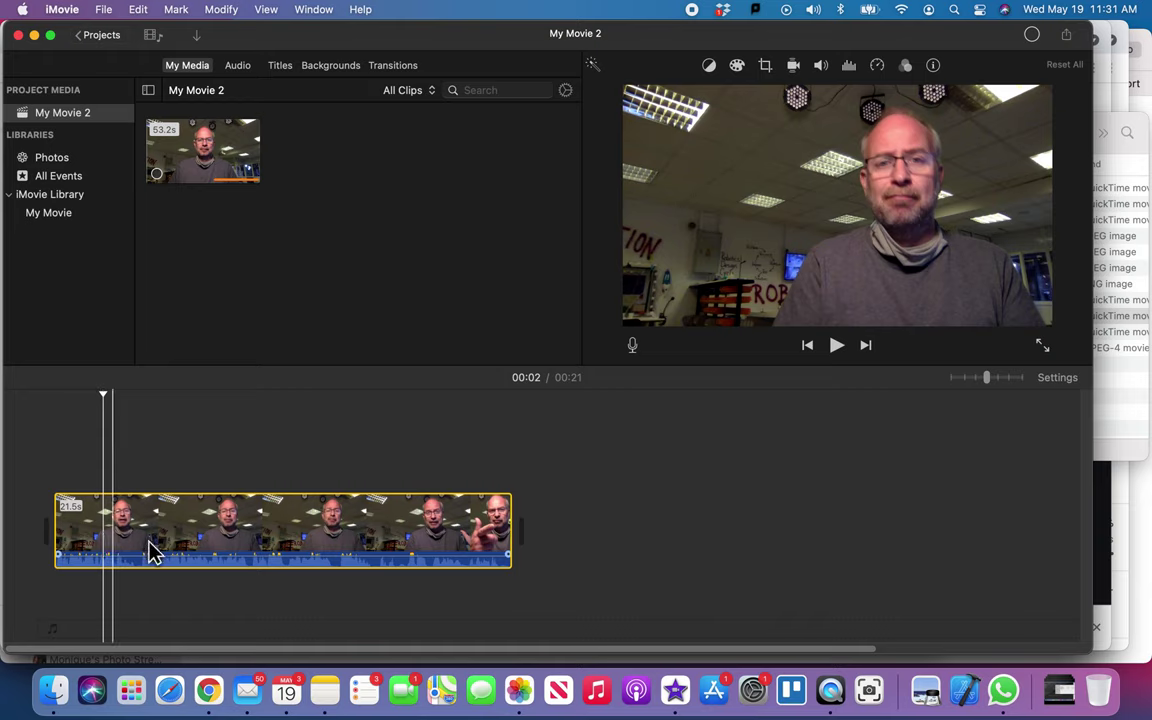
{"action": "left_click", "coordinate": [55, 690]}
Step: Drop monarch butterfly 01.jpeg above the start of the speaker clip and preview it
{"action": "left_click", "coordinate": [681, 238]}
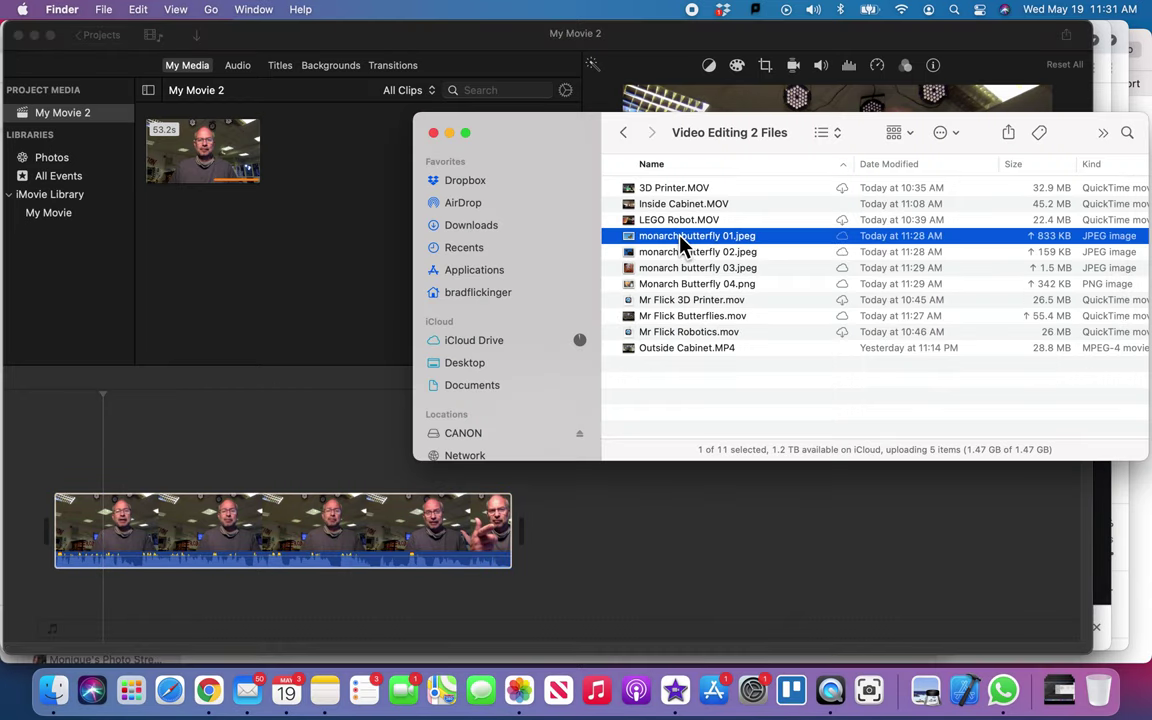
{"action": "left_click_drag", "start_coordinate": [668, 243], "coordinate": [106, 449]}
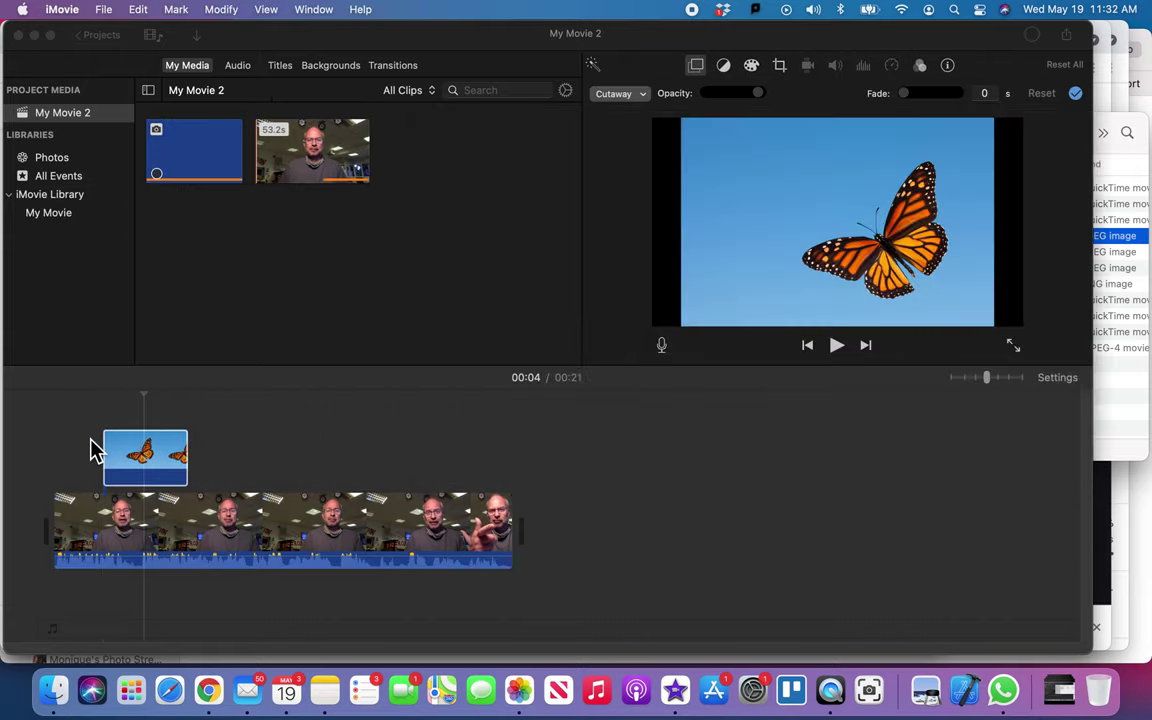
{"action": "key", "text": "space"}
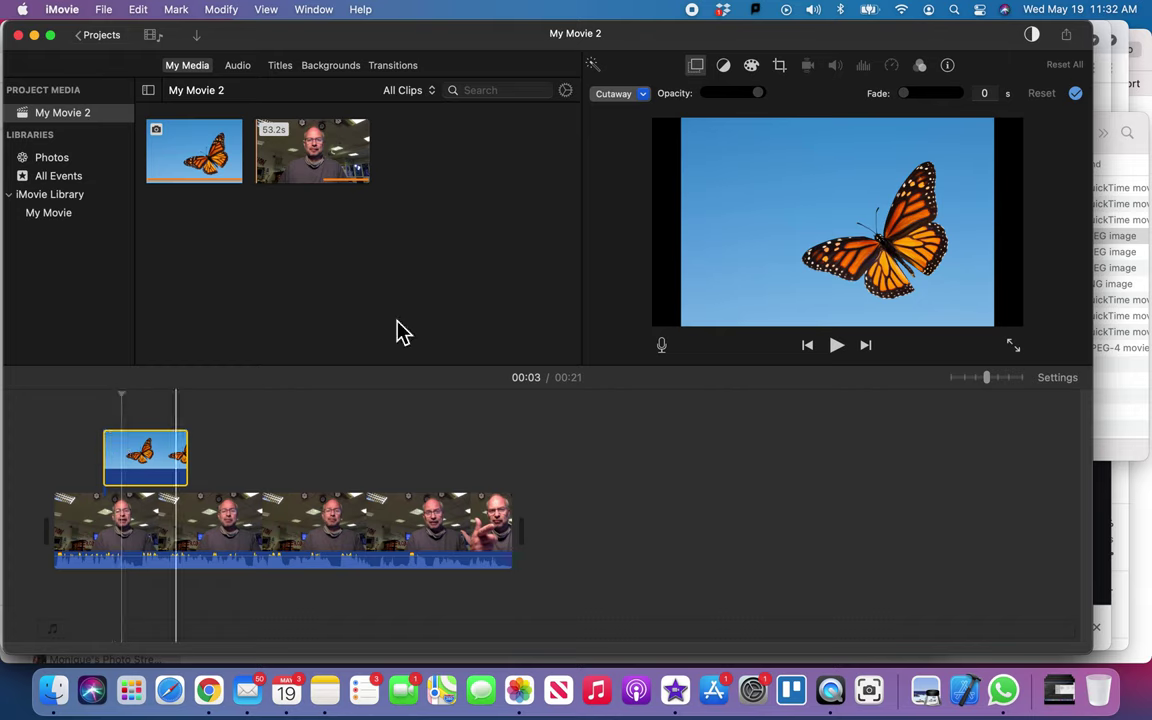
Step: Set the first photo to Picture in Picture, moved to the top-left and enlarged
{"action": "left_click", "coordinate": [643, 93]}
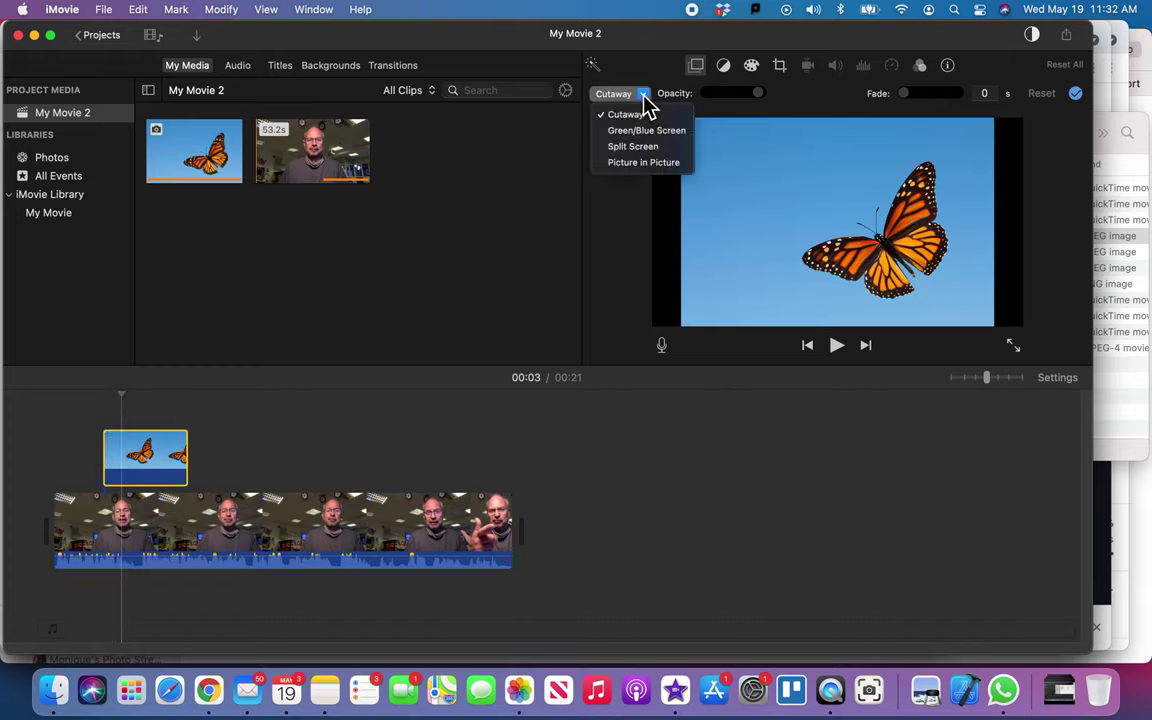
{"action": "left_click", "coordinate": [645, 163]}
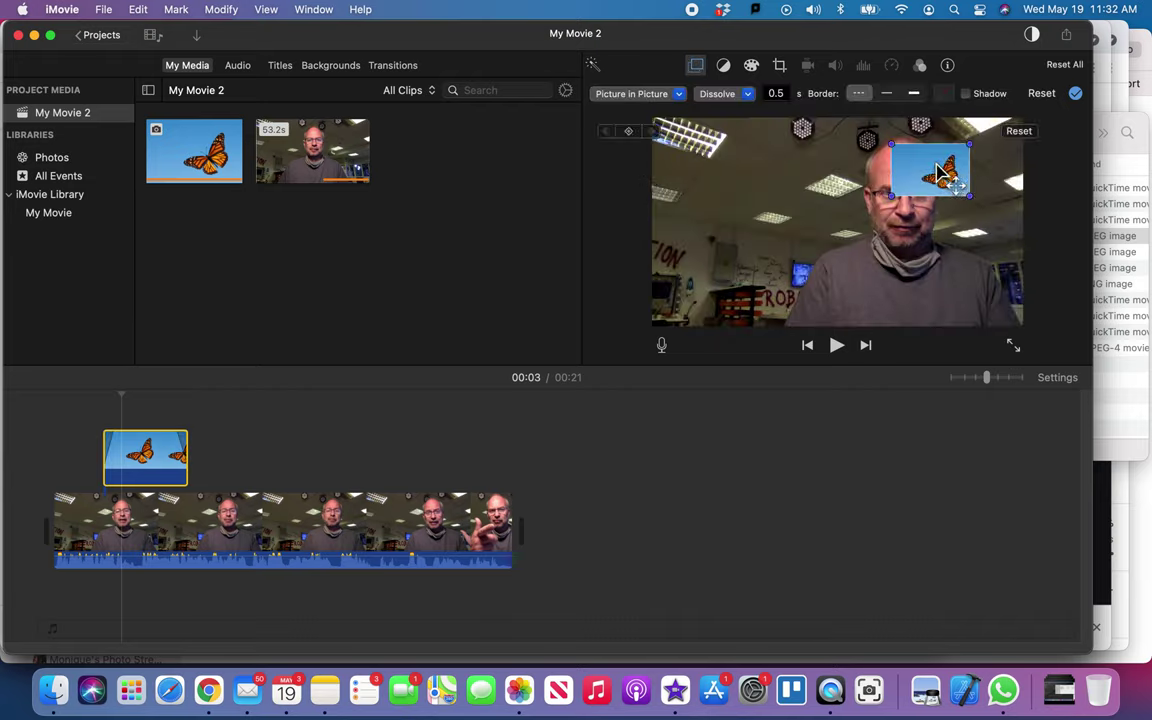
{"action": "mouse_move", "coordinate": [937, 172]}
{"action": "left_mouse_down"}
{"action": "mouse_move", "coordinate": [912, 180]}
{"action": "mouse_move", "coordinate": [707, 157]}
{"action": "left_mouse_up"}
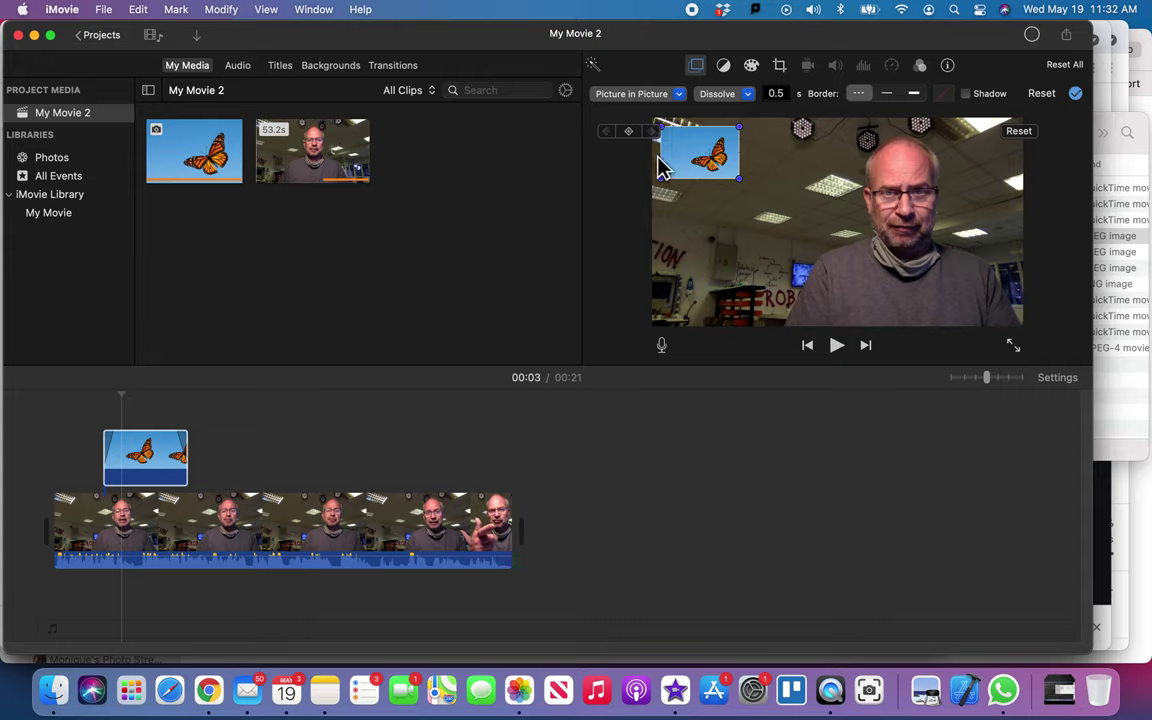
{"action": "left_click_drag", "start_coordinate": [781, 217], "coordinate": [805, 236]}
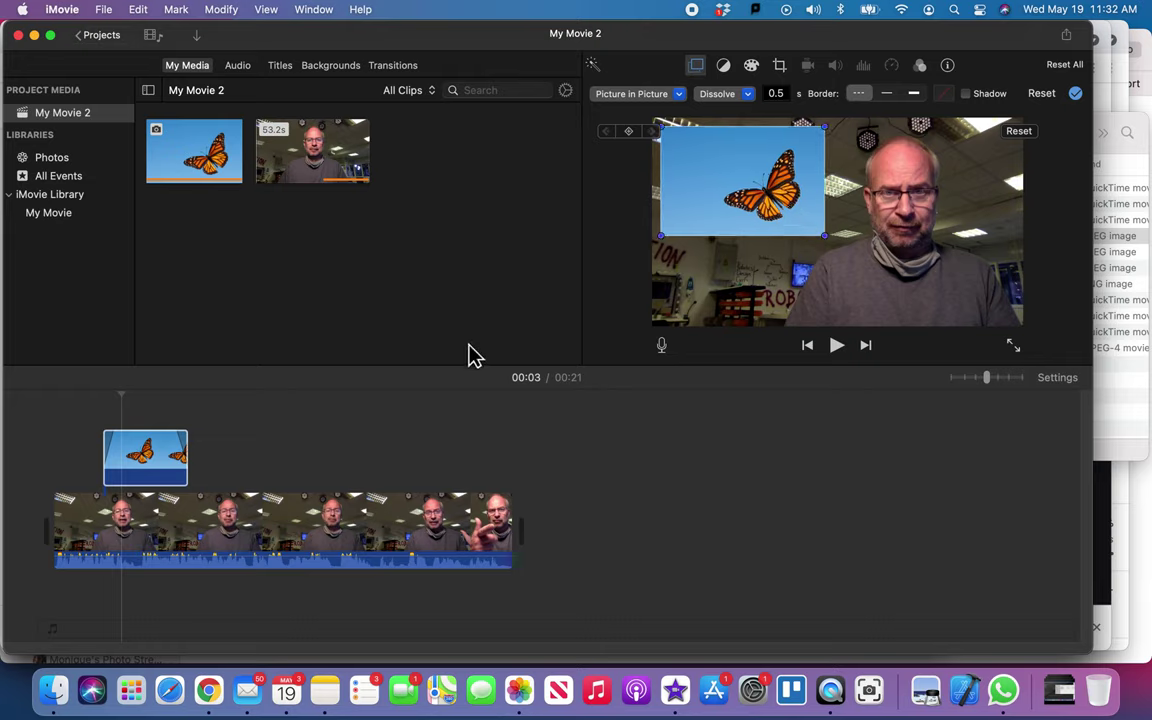
{"action": "left_click", "coordinate": [321, 422]}
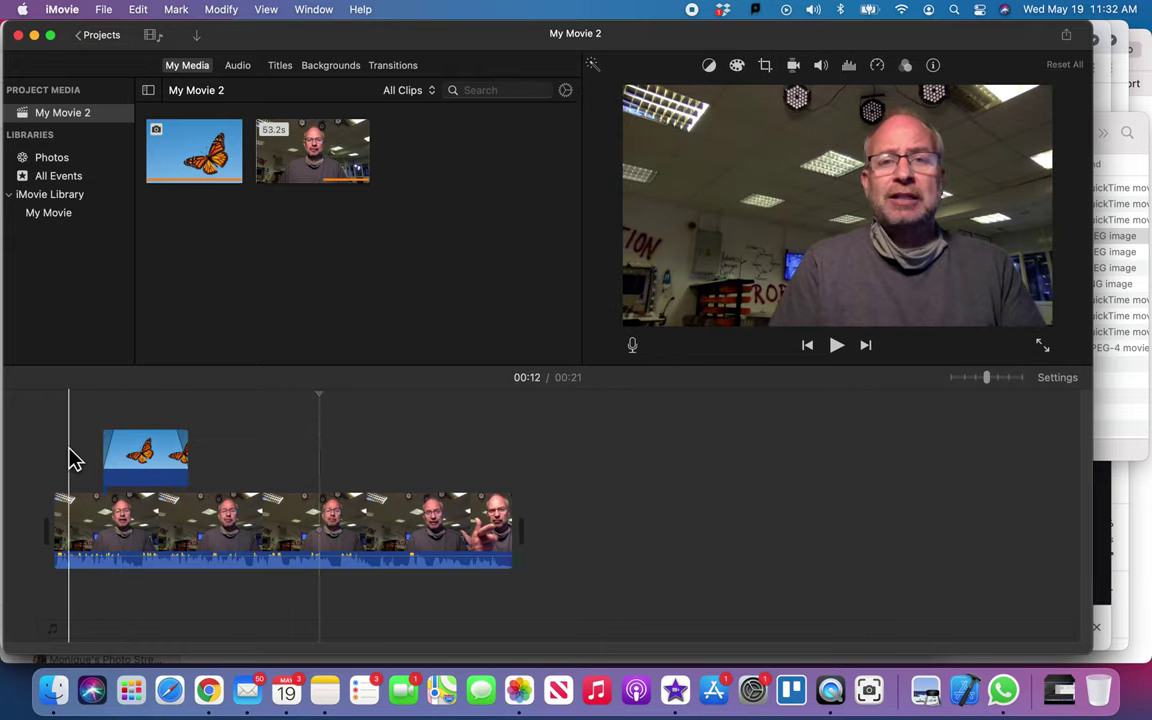
Step: Preview the inset, then trim the first butterfly overlay to about 3 seconds
{"action": "key", "text": "space"}
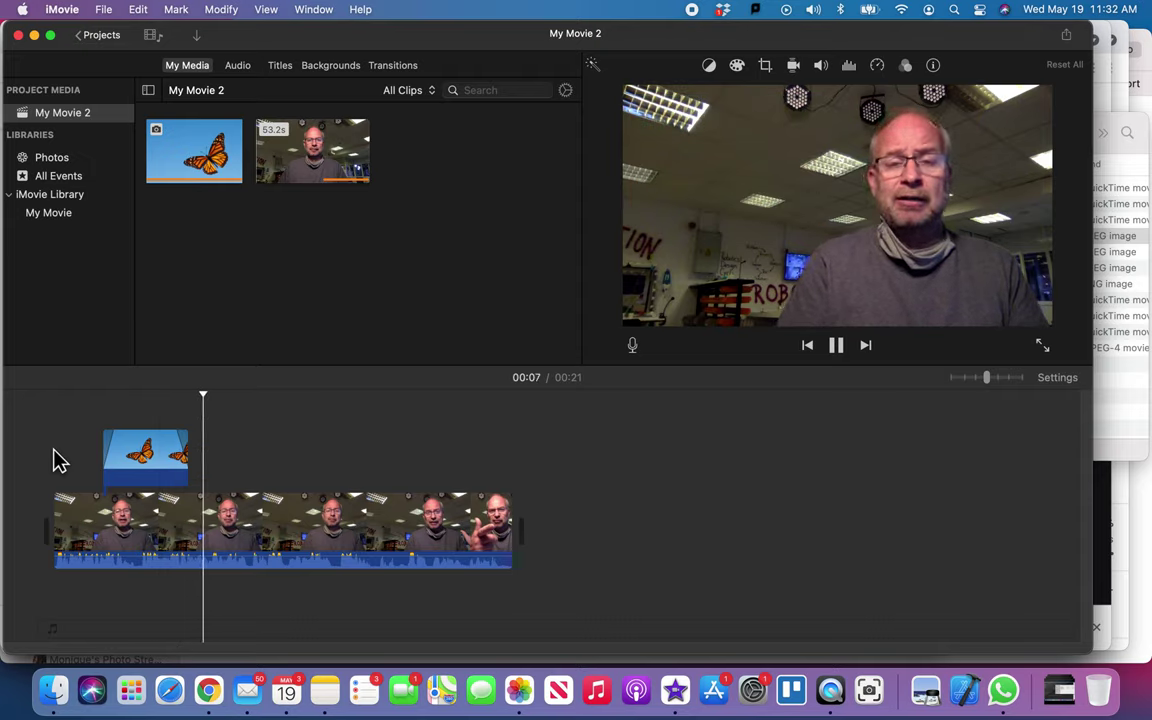
{"action": "key", "text": "space"}
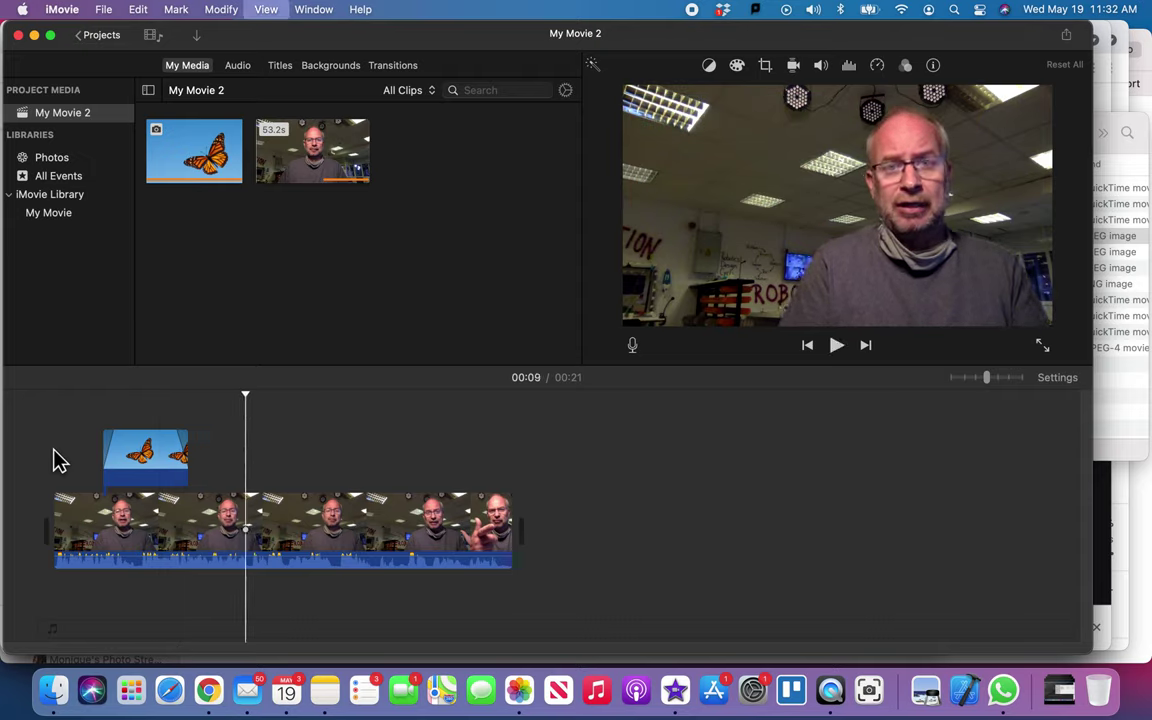
{"action": "mouse_move", "coordinate": [183, 460]}
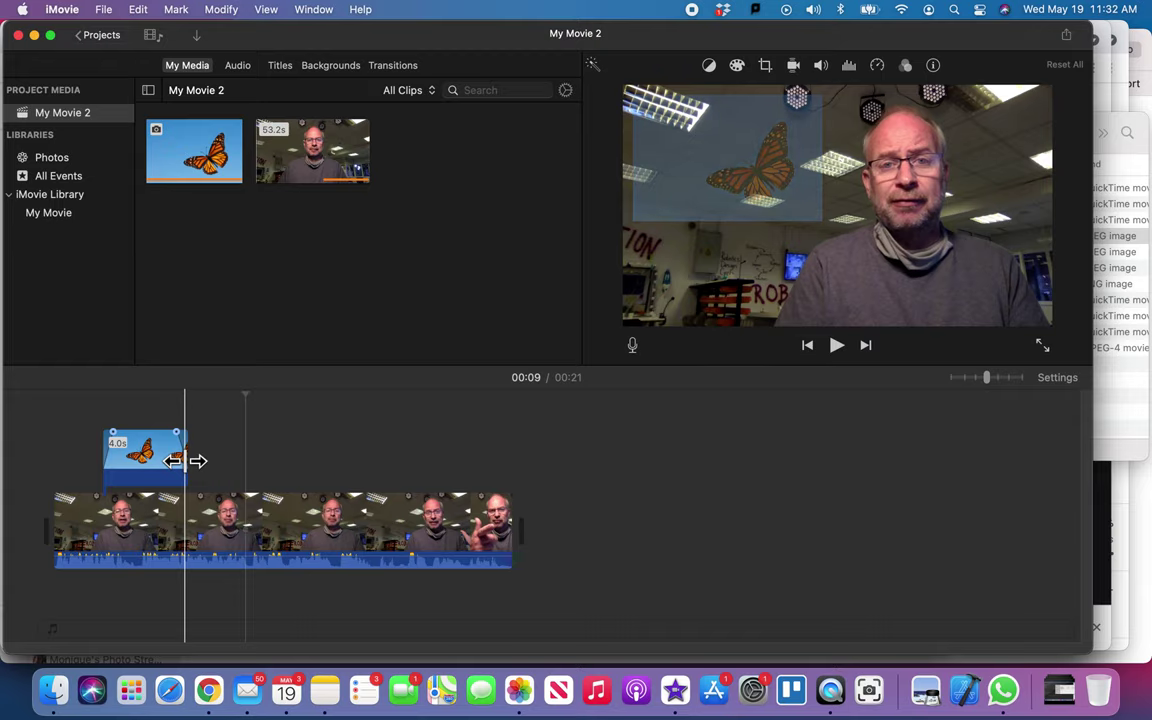
{"action": "left_click_drag", "start_coordinate": [185, 460], "coordinate": [164, 460]}
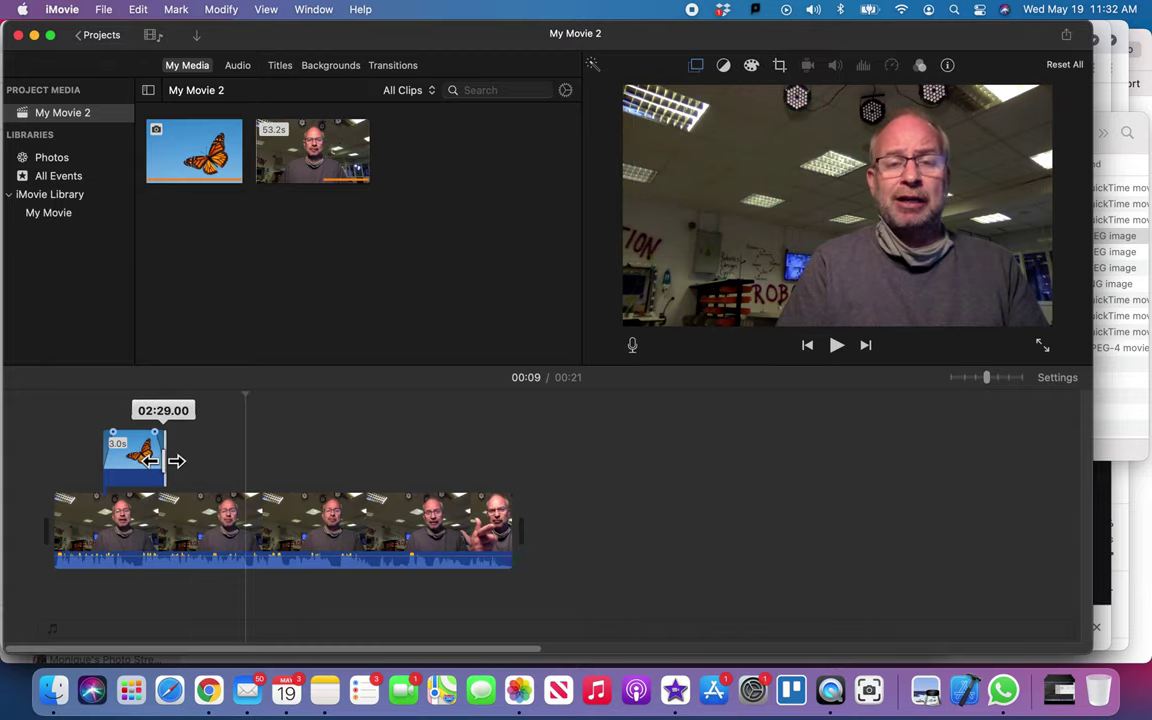
Step: Drag monarch butterfly 02.jpeg from Finder into the timeline right after the first photo
{"action": "left_click", "coordinate": [54, 690]}
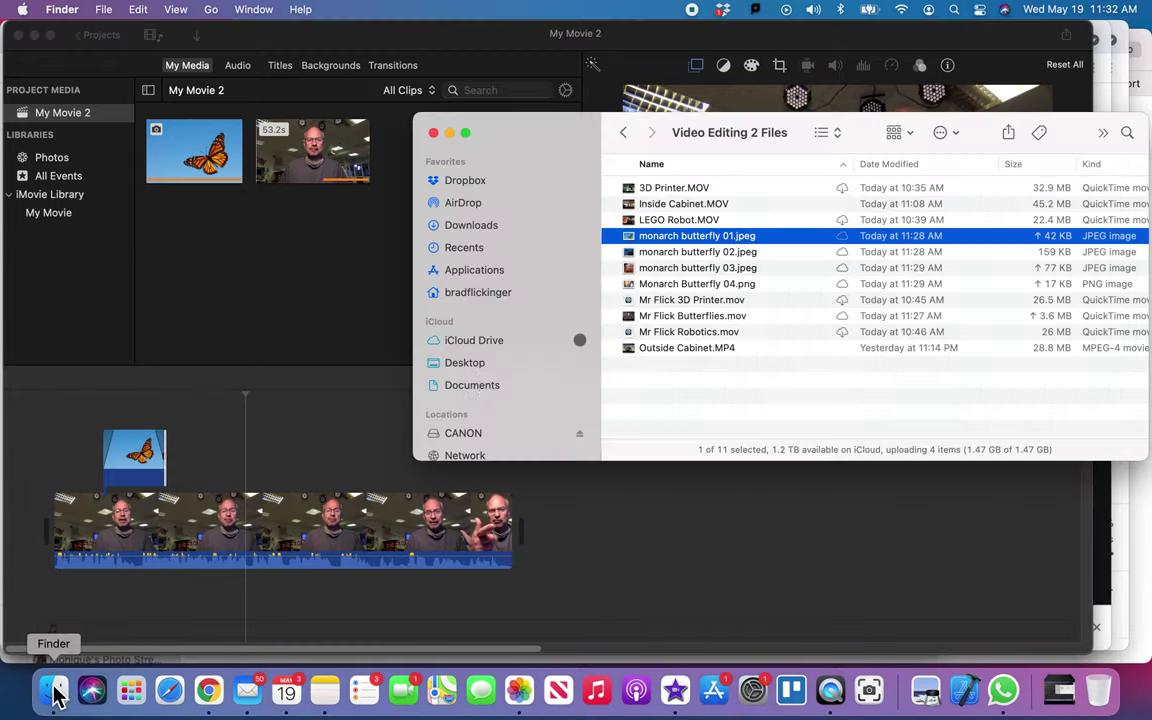
{"action": "left_click", "coordinate": [632, 252]}
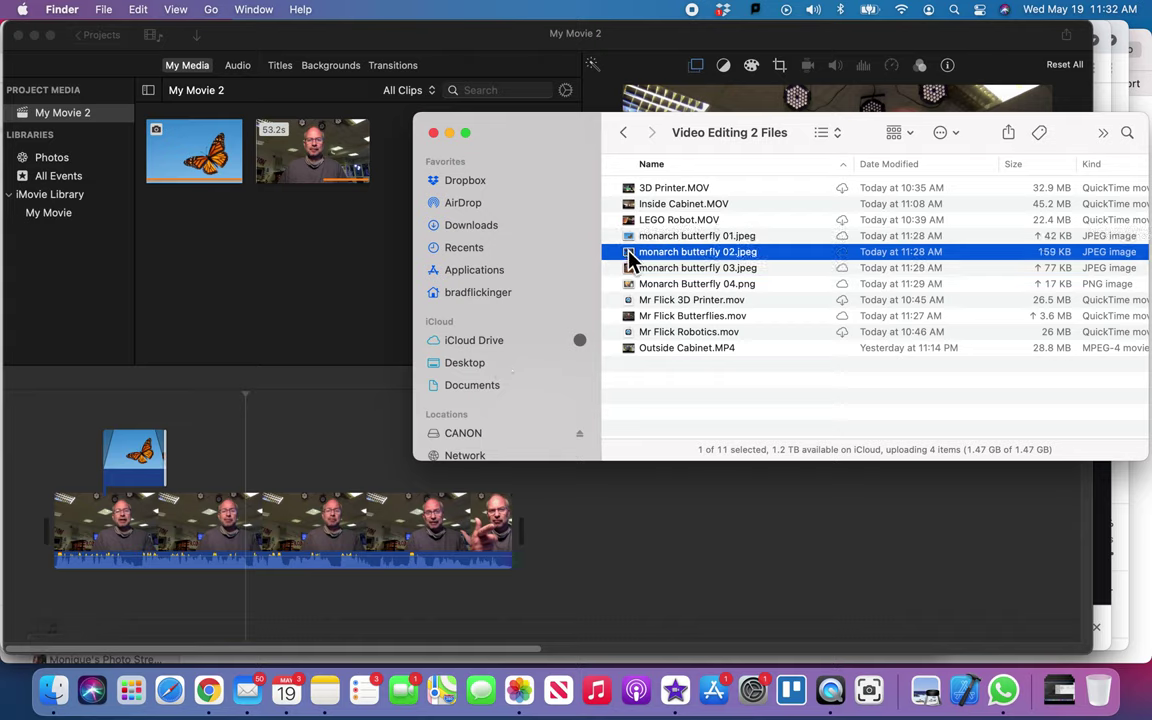
{"action": "mouse_move", "coordinate": [632, 252]}
{"action": "left_mouse_down"}
{"action": "mouse_move", "coordinate": [283, 430]}
{"action": "mouse_move", "coordinate": [168, 460]}
{"action": "left_mouse_up"}
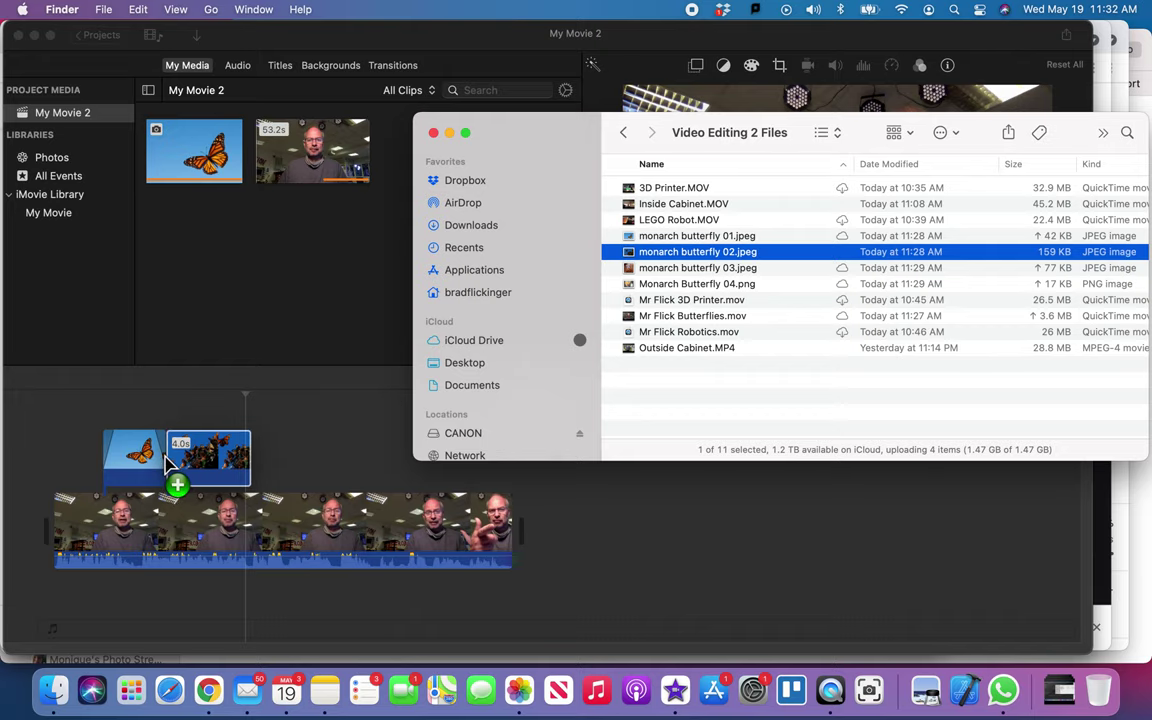
{"action": "left_click_drag", "start_coordinate": [168, 460], "coordinate": [168, 462]}
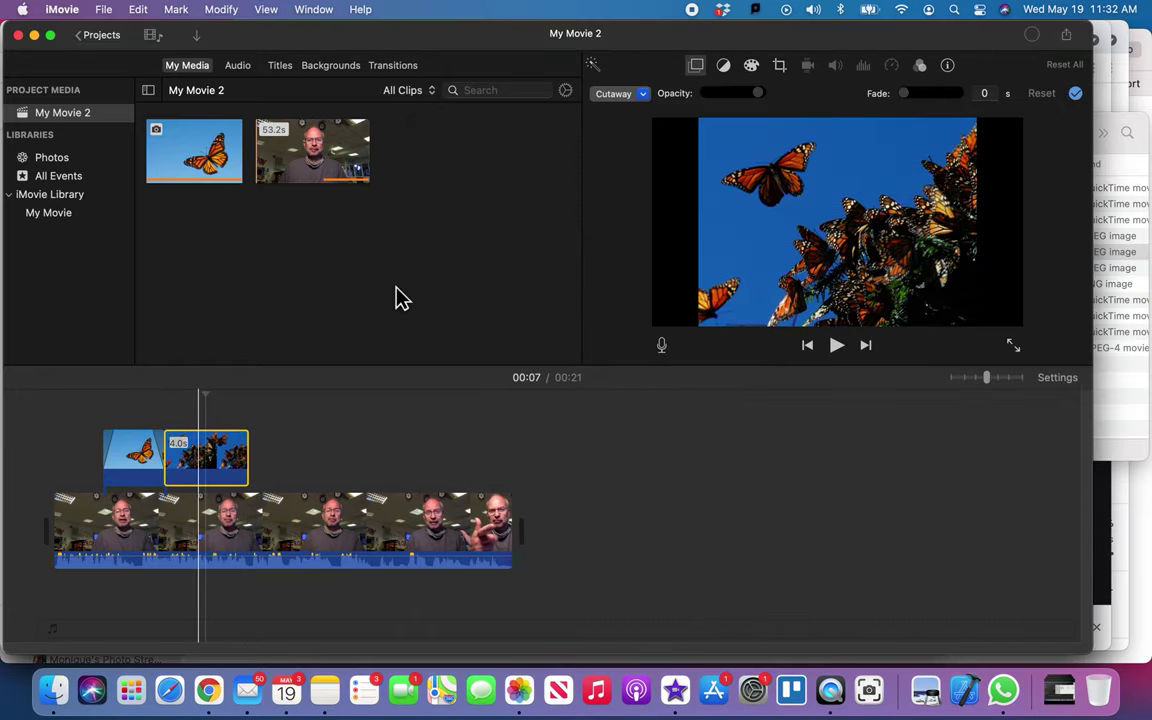
Step: Make the second photo an enlarged Picture in Picture inset at the top-left
{"action": "left_click", "coordinate": [620, 94]}
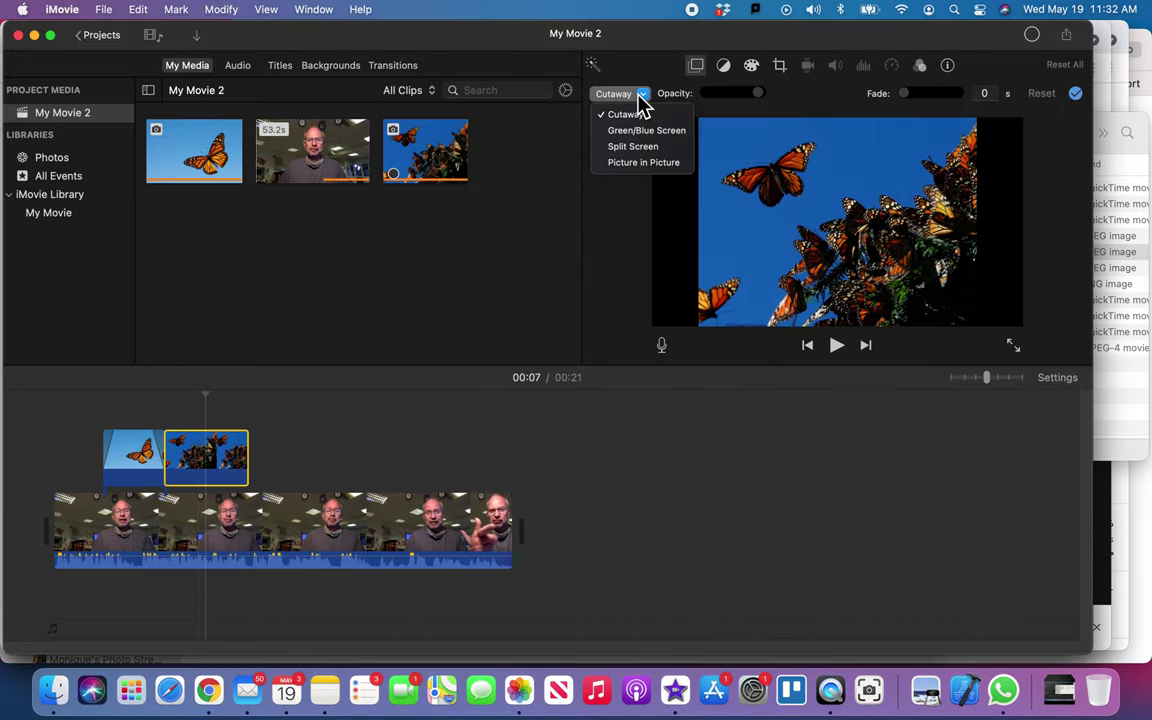
{"action": "left_click", "coordinate": [642, 164]}
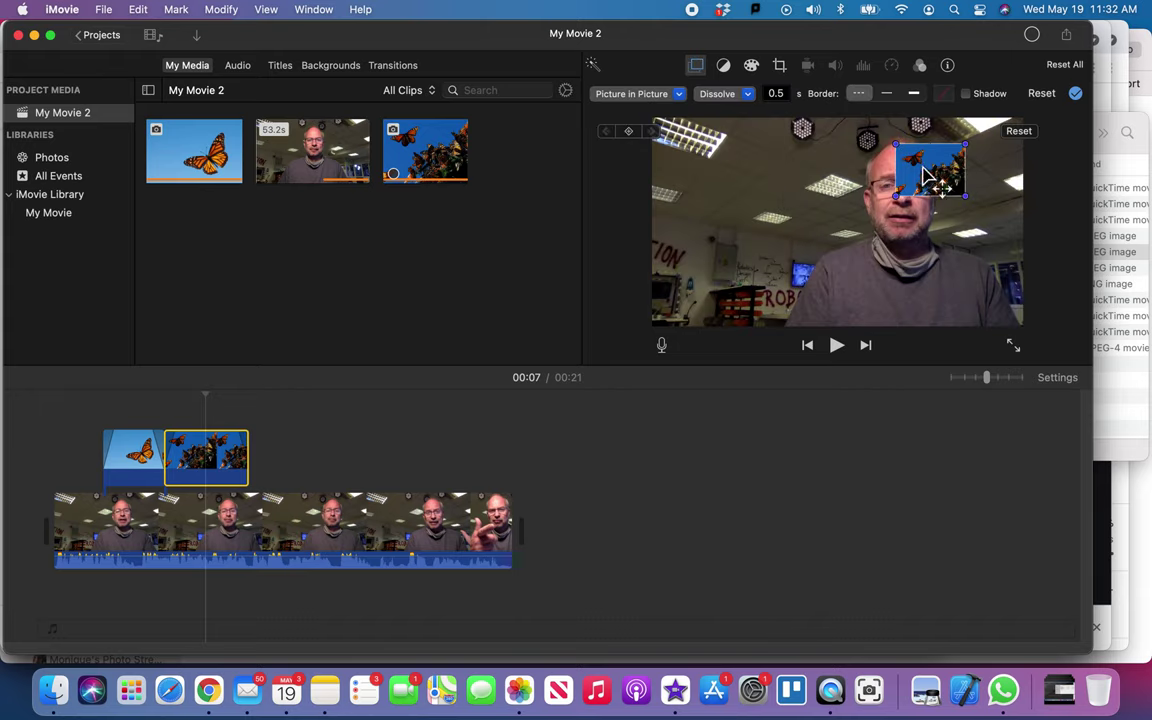
{"action": "left_click_drag", "start_coordinate": [741, 172], "coordinate": [688, 155]}
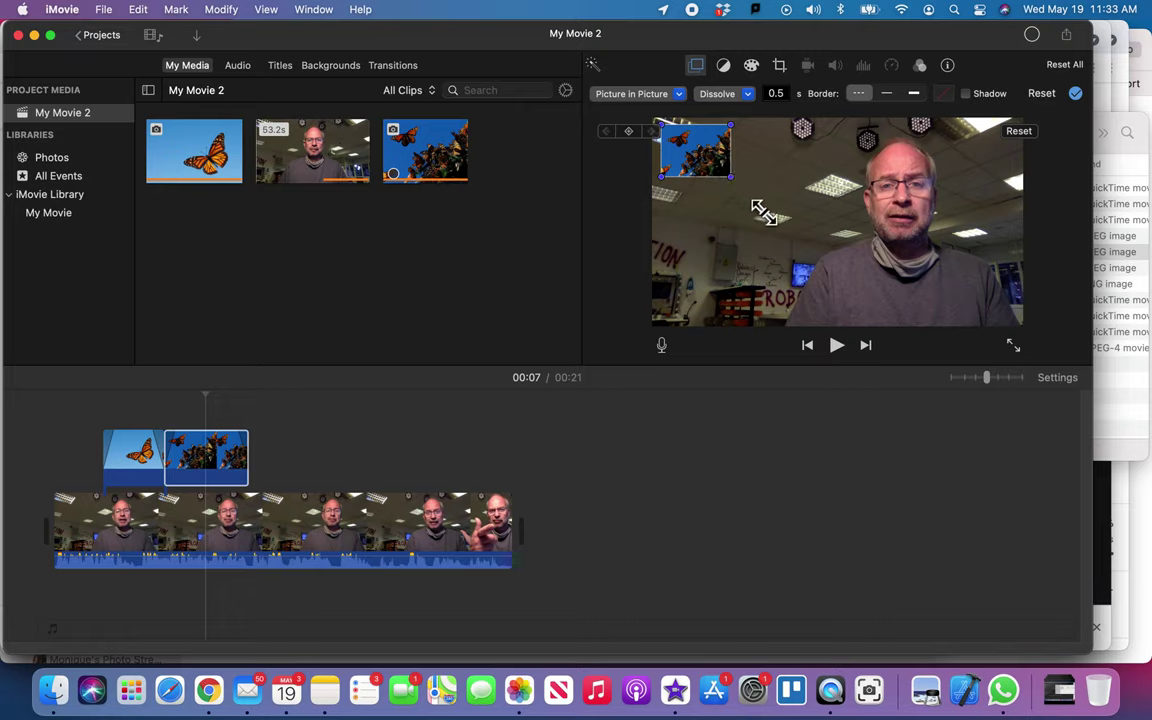
{"action": "left_click_drag", "start_coordinate": [731, 176], "coordinate": [805, 240]}
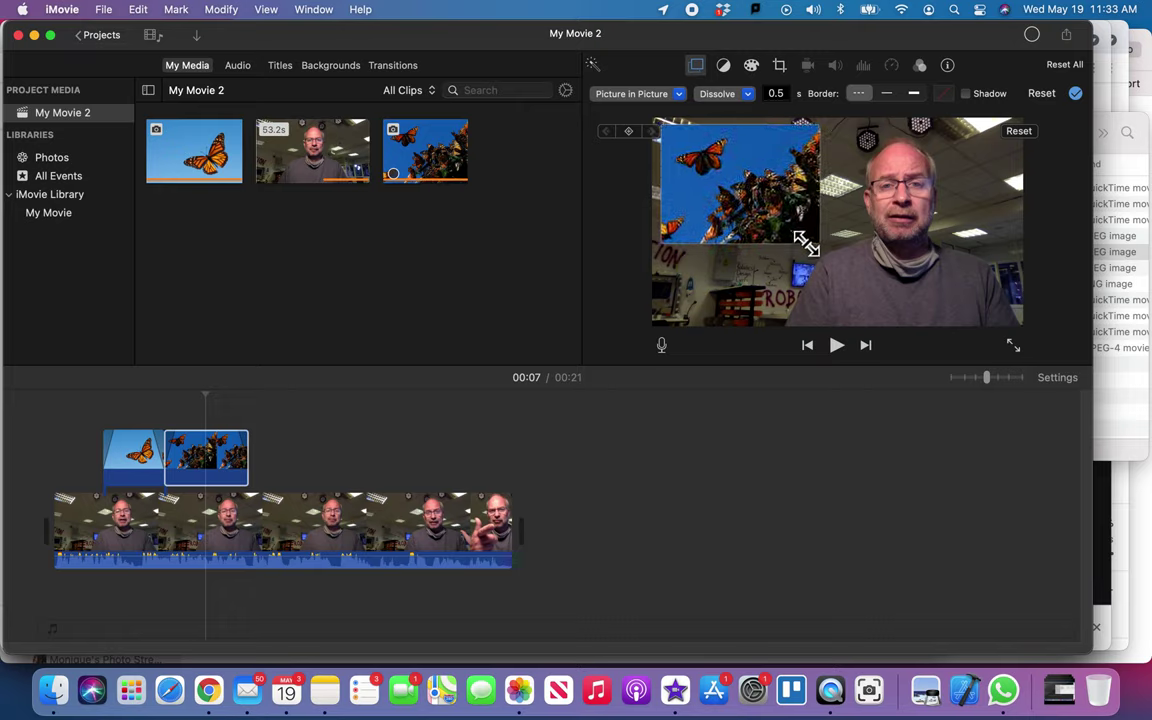
{"action": "left_click", "coordinate": [277, 442]}
{"action": "left_click", "coordinate": [53, 691]}
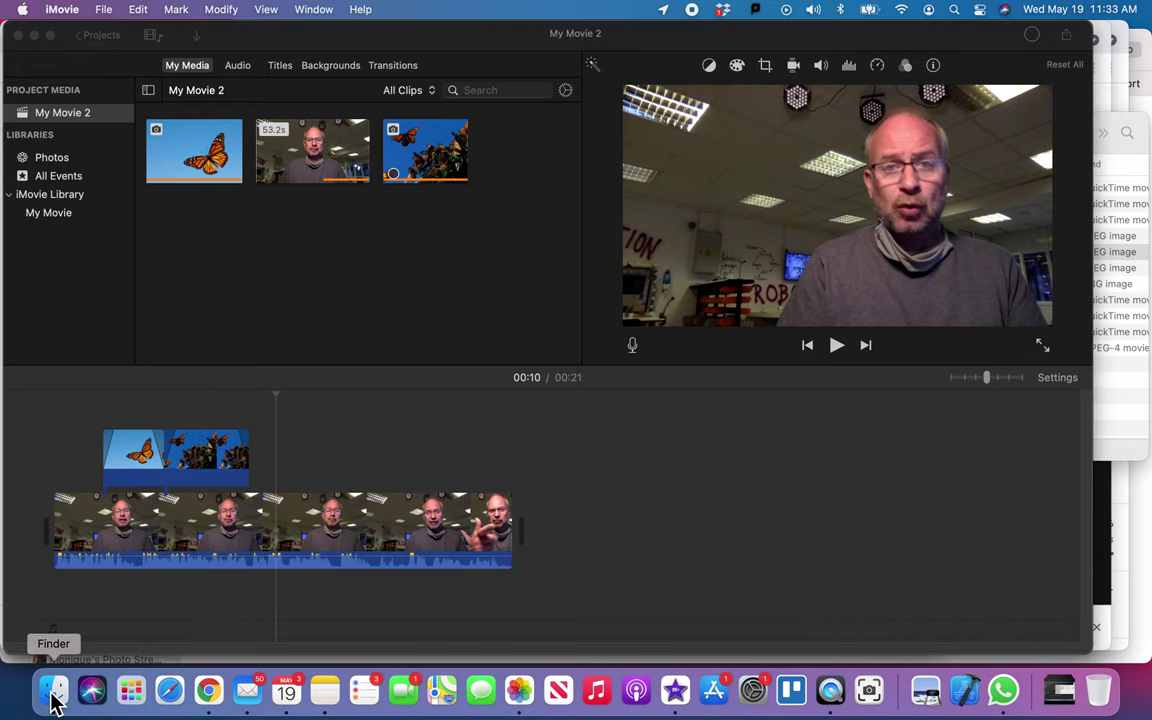
Step: Place monarch butterfly 03.jpeg after the second photo and preview it
{"action": "mouse_move", "coordinate": [628, 268]}
{"action": "left_mouse_down"}
{"action": "mouse_move", "coordinate": [330, 440]}
{"action": "mouse_move", "coordinate": [223, 461]}
{"action": "left_mouse_up"}
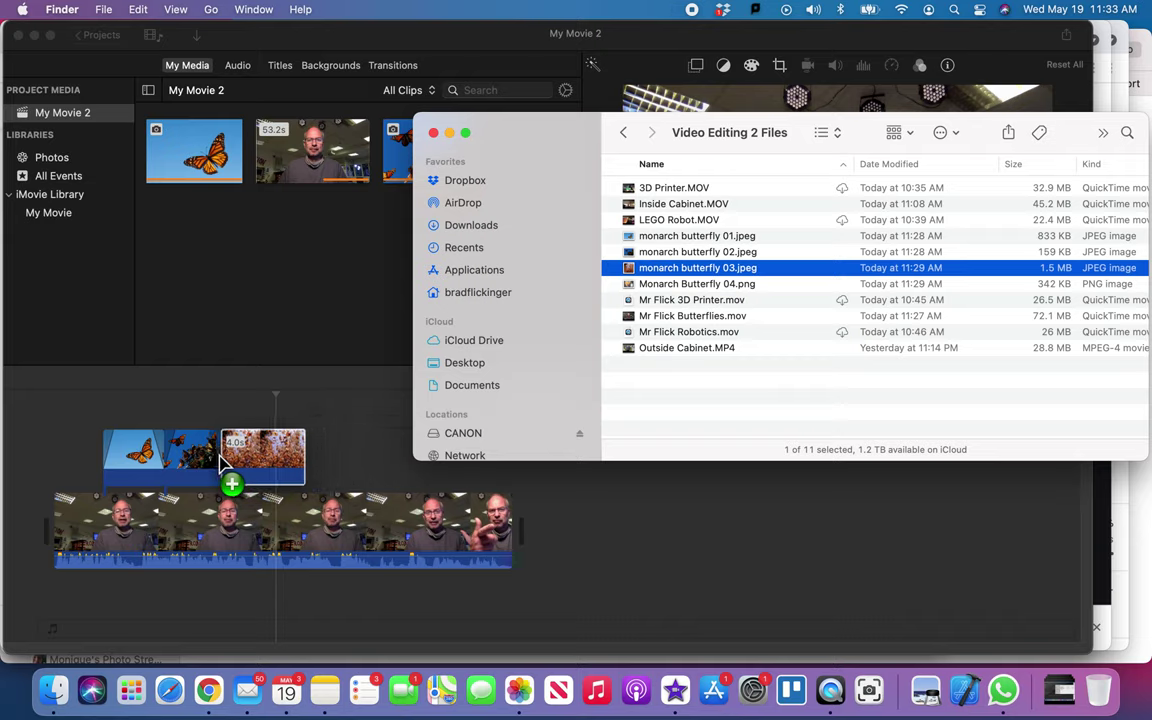
{"action": "left_click_drag", "start_coordinate": [223, 461], "coordinate": [262, 460]}
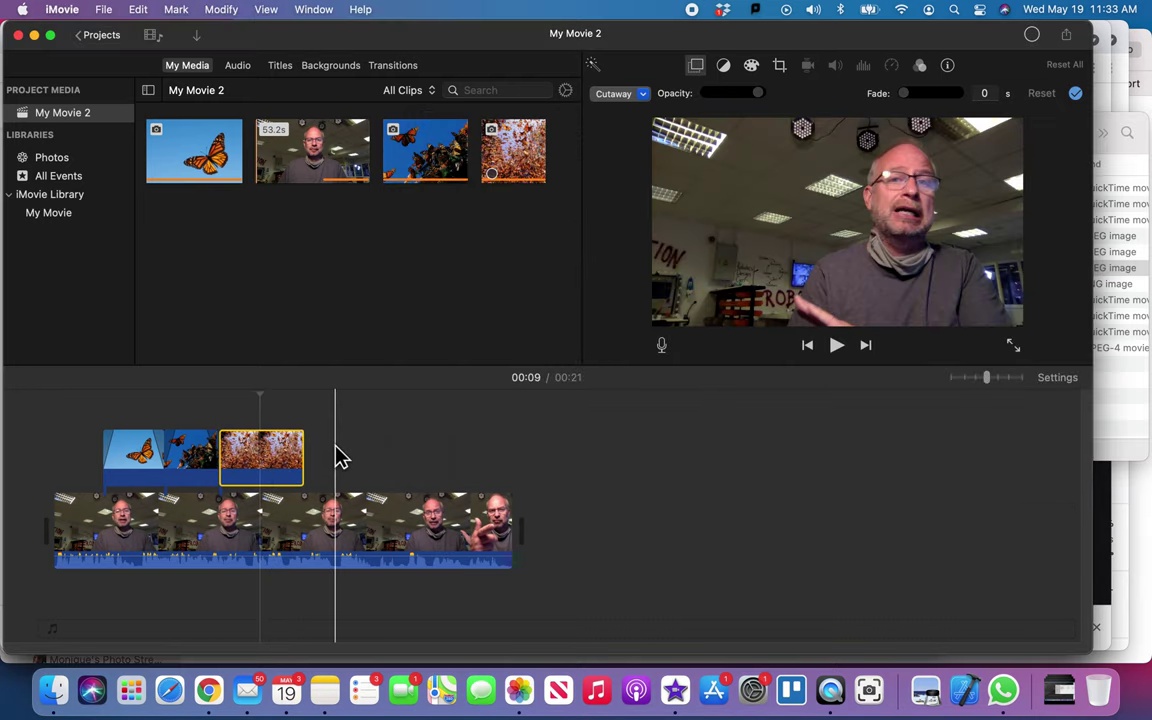
{"action": "key", "text": "space"}
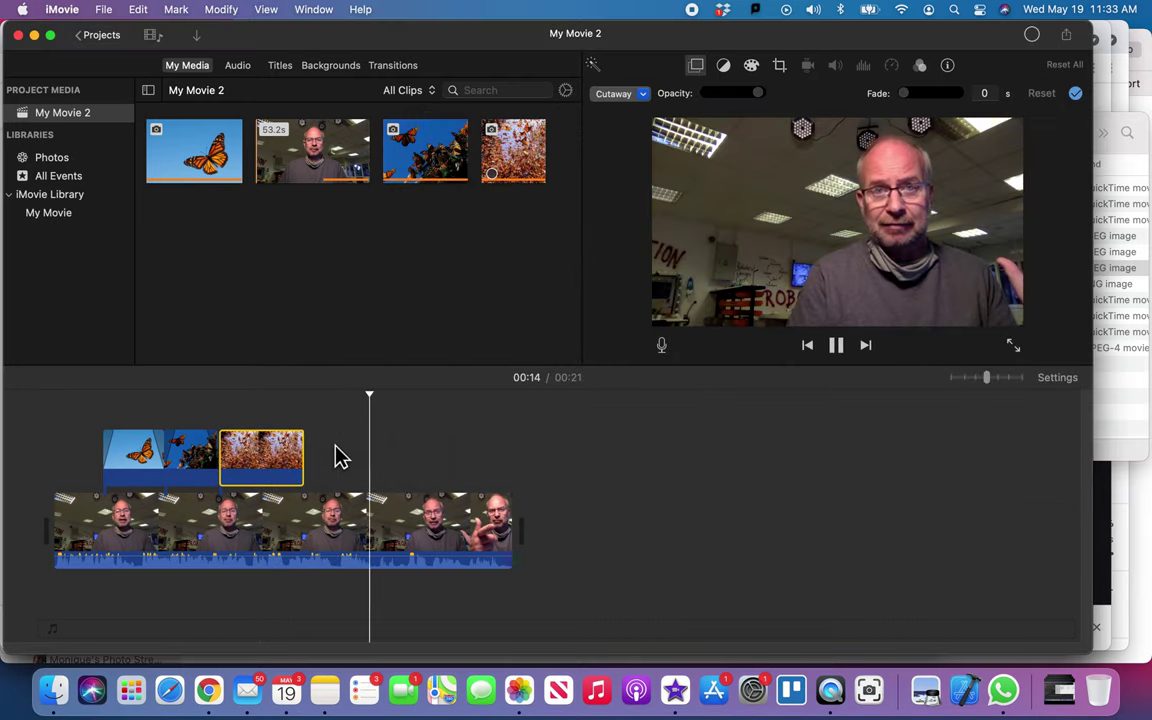
{"action": "key", "text": "space"}
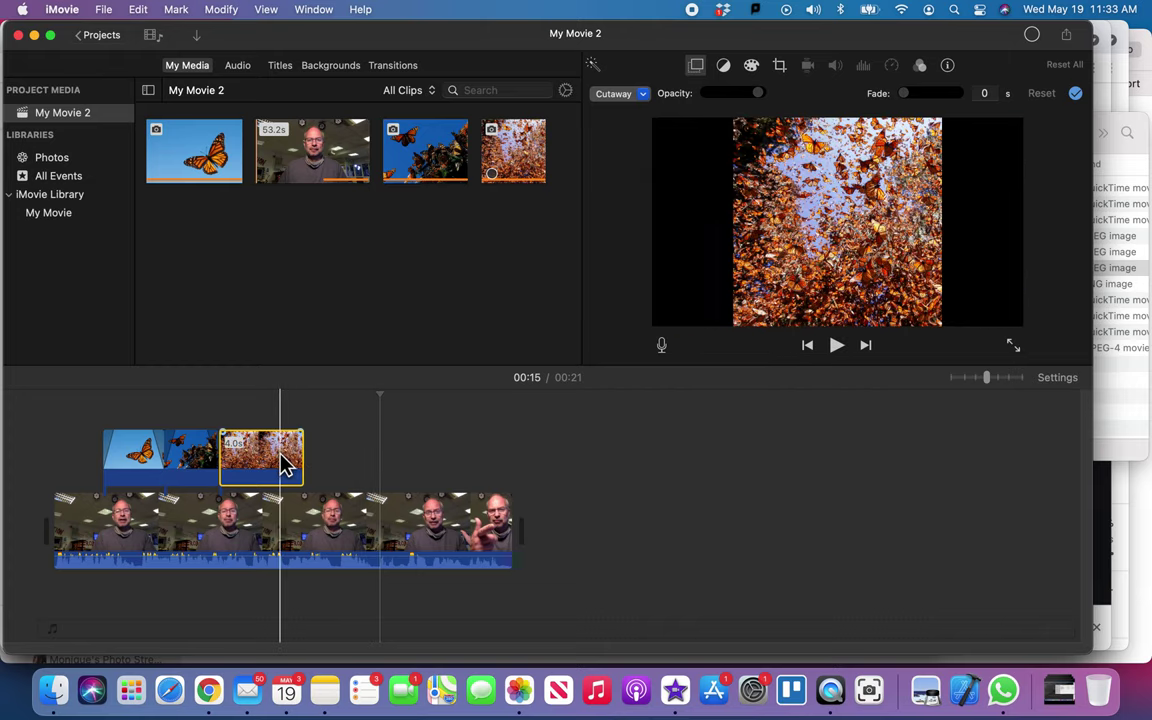
Step: Make the swarm photo an enlarged Picture in Picture inset at the upper left
{"action": "left_click", "coordinate": [643, 94]}
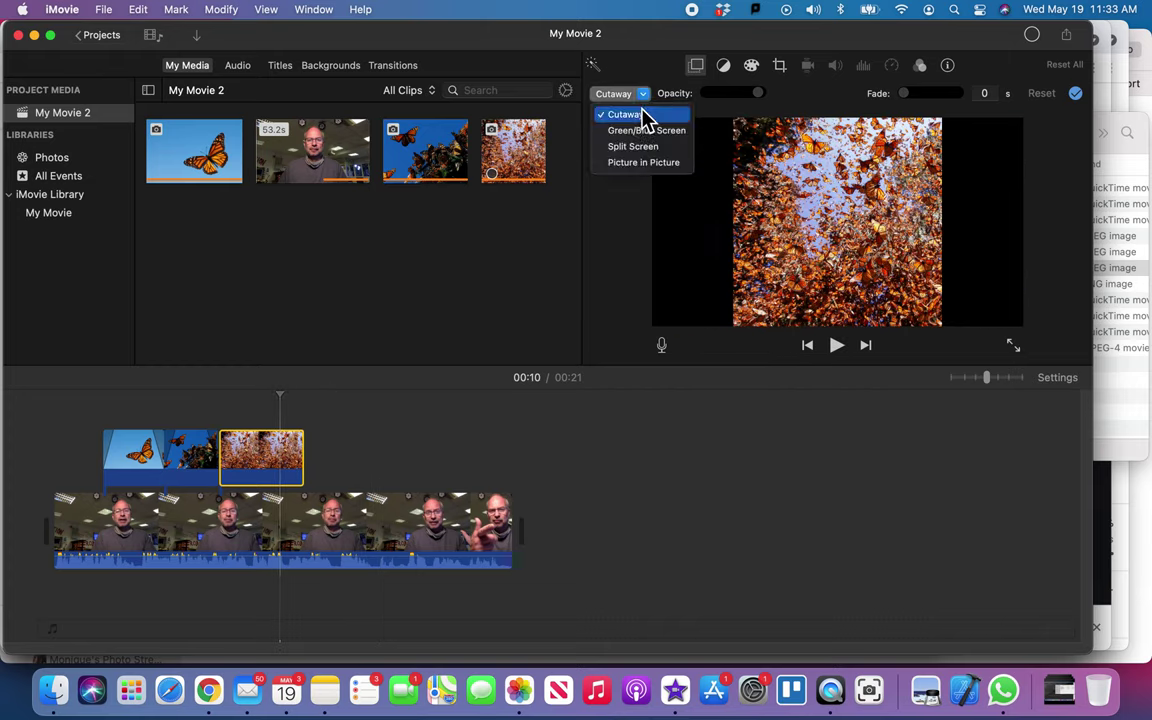
{"action": "left_click", "coordinate": [645, 162]}
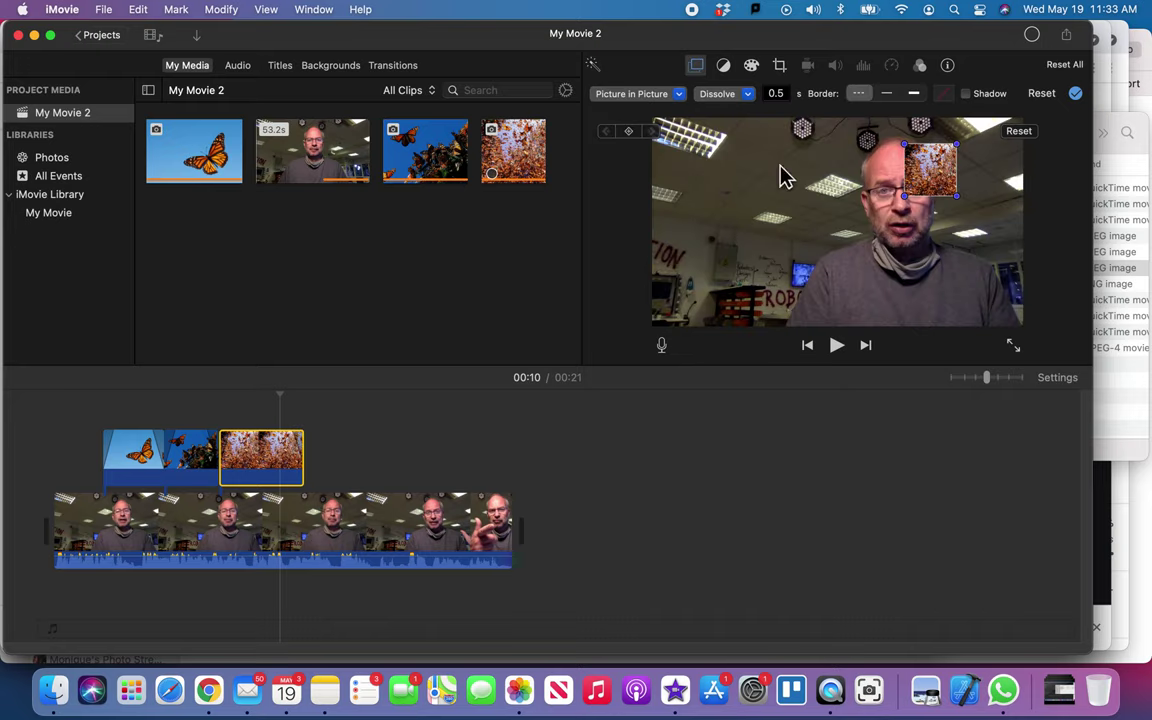
{"action": "left_click_drag", "start_coordinate": [833, 170], "coordinate": [672, 150]}
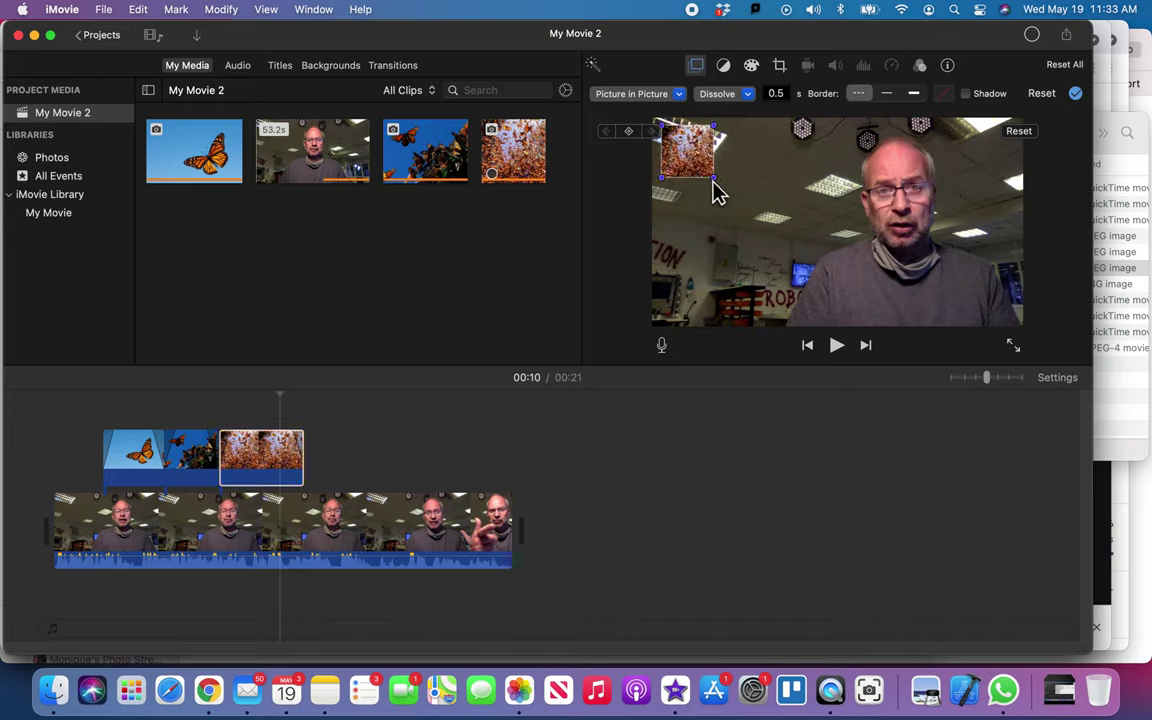
{"action": "left_click_drag", "start_coordinate": [714, 180], "coordinate": [797, 262]}
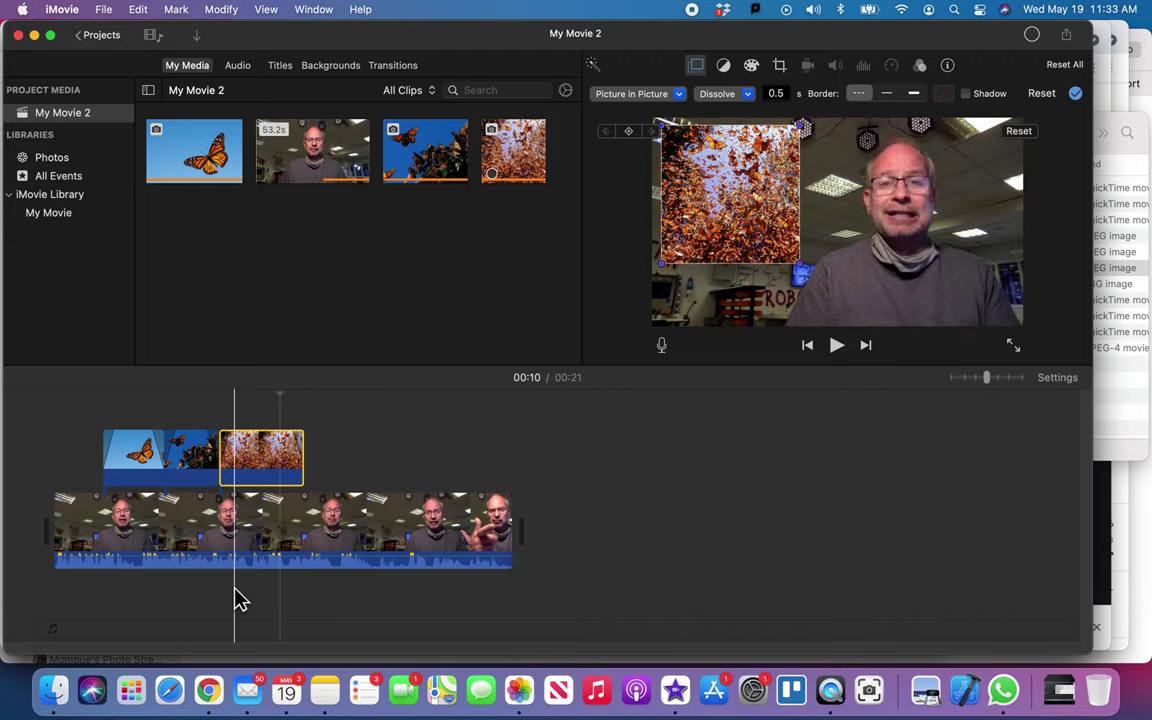
{"action": "left_click", "coordinate": [55, 690]}
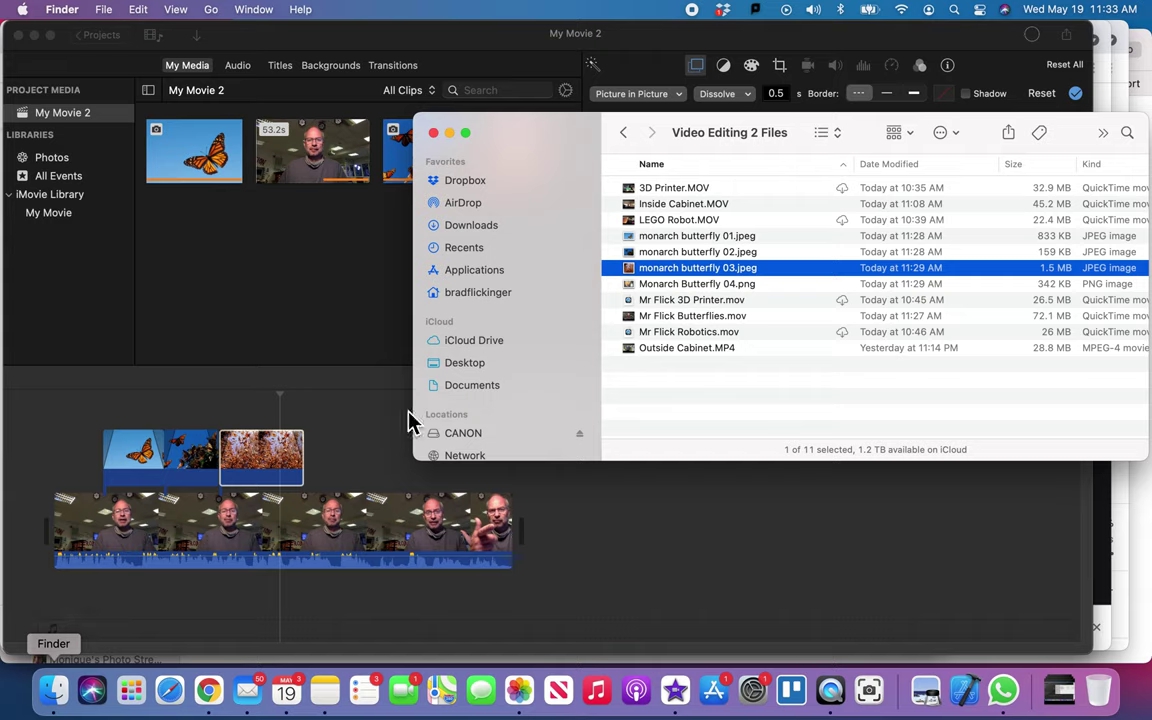
Step: Place the Monarch Butterfly 04.png migration map after the butterfly photos in the timeline
{"action": "left_click", "coordinate": [650, 287]}
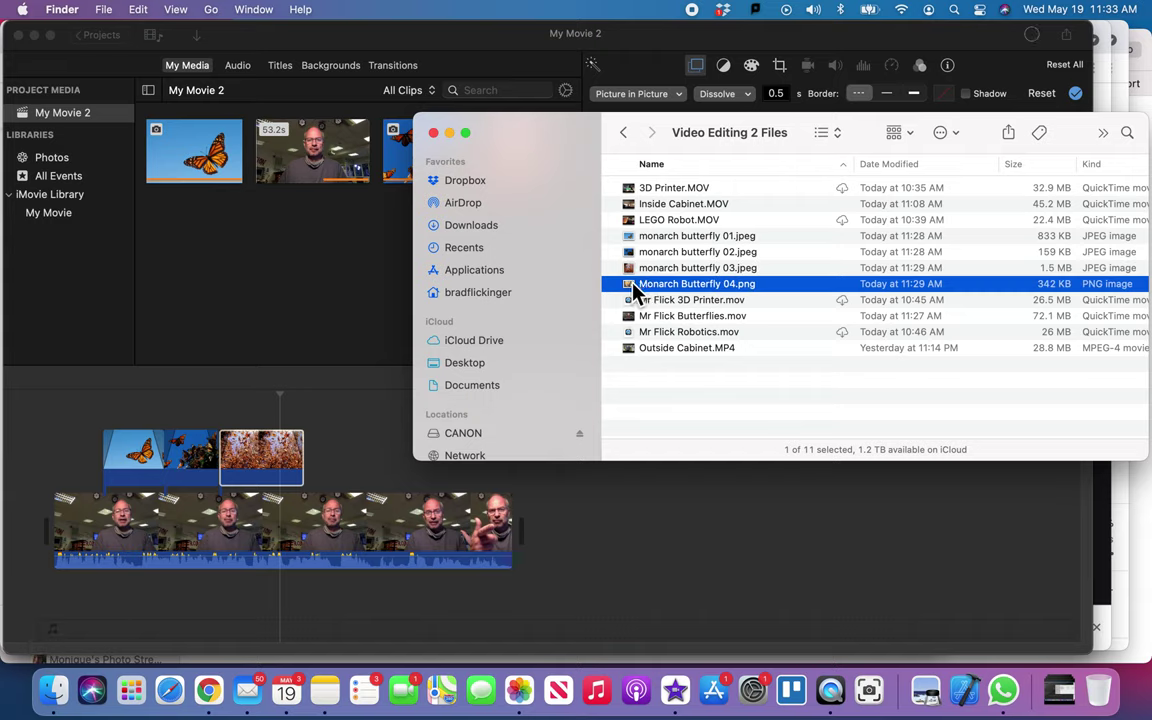
{"action": "mouse_move", "coordinate": [635, 290]}
{"action": "left_mouse_down"}
{"action": "mouse_move", "coordinate": [345, 466]}
{"action": "mouse_move", "coordinate": [316, 467]}
{"action": "left_mouse_up"}
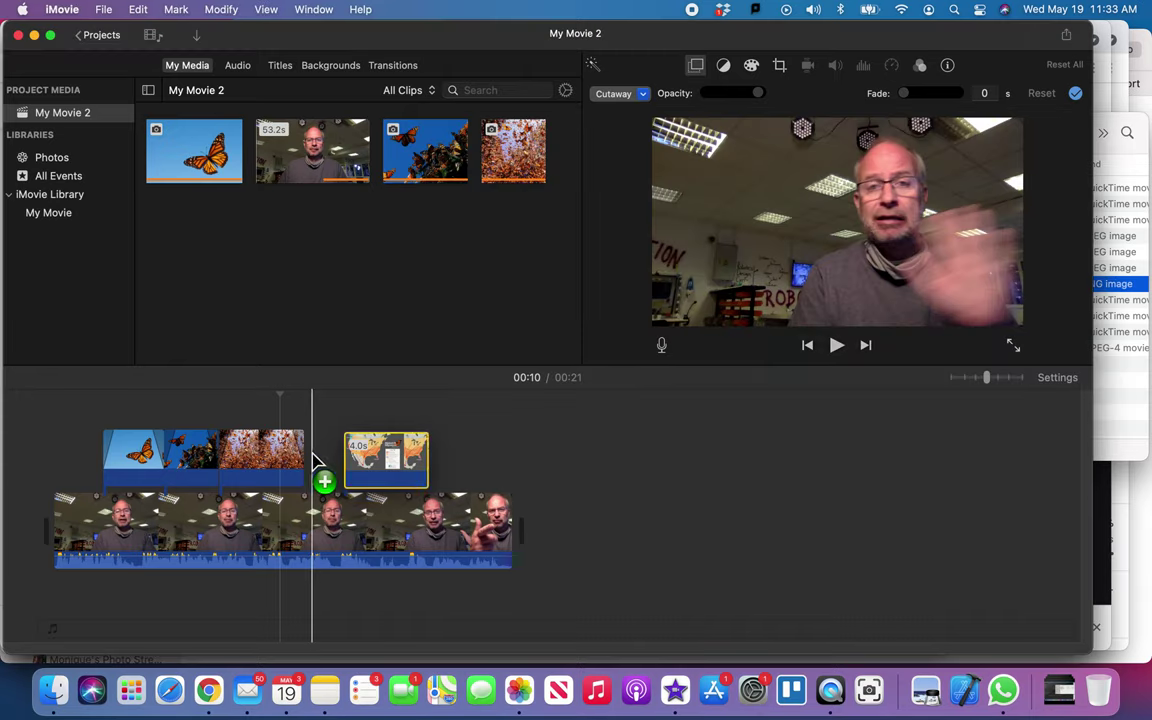
{"action": "mouse_move", "coordinate": [307, 463]}
{"action": "left_mouse_down"}
{"action": "mouse_move", "coordinate": [352, 455]}
{"action": "mouse_move", "coordinate": [318, 455]}
{"action": "left_mouse_up"}
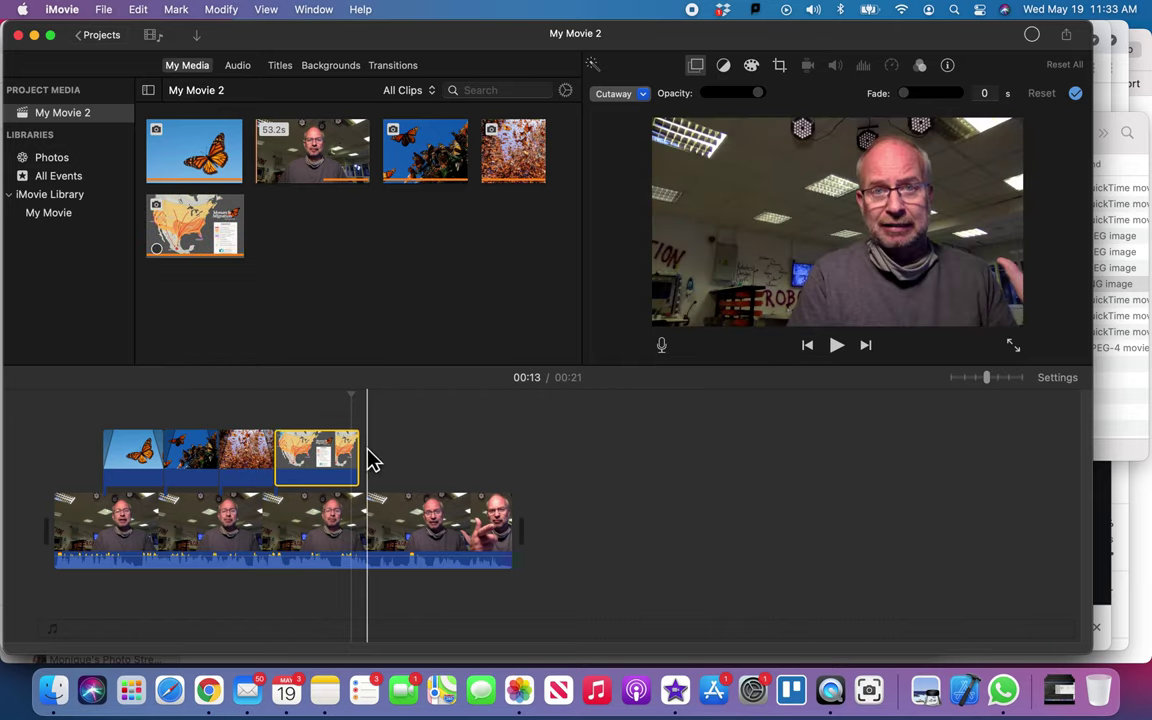
Step: Set the map to Picture in Picture, moved to the top-left and enlarged
{"action": "left_click", "coordinate": [615, 93]}
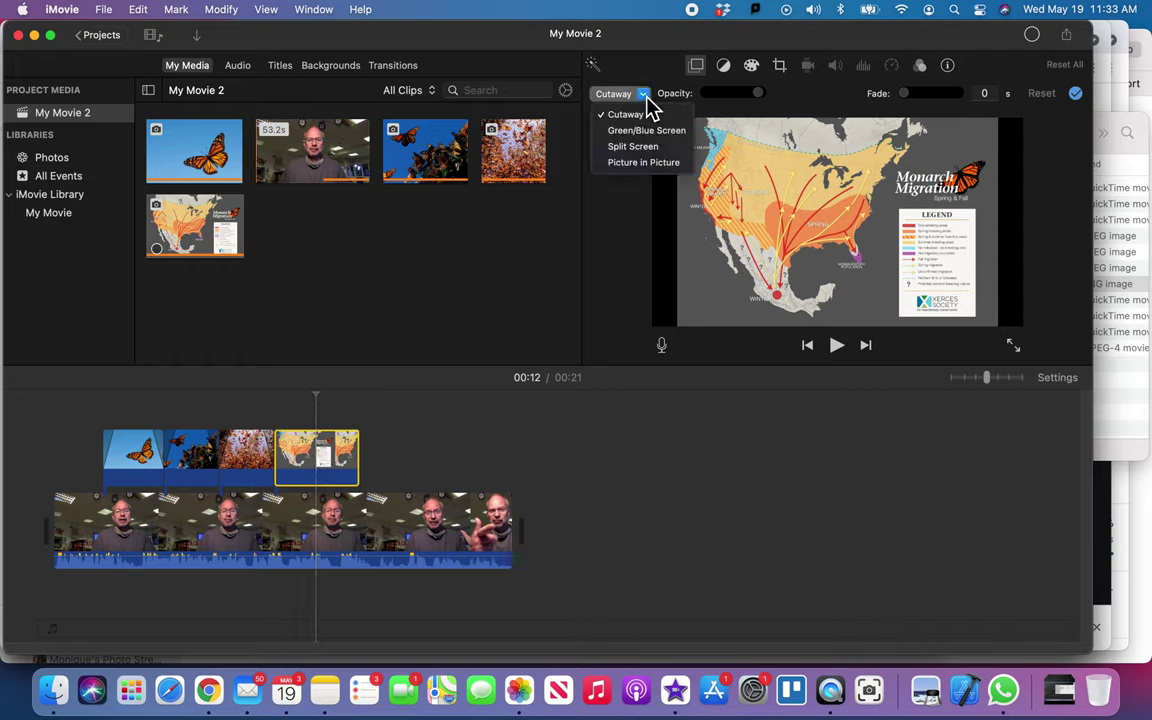
{"action": "left_click", "coordinate": [660, 163]}
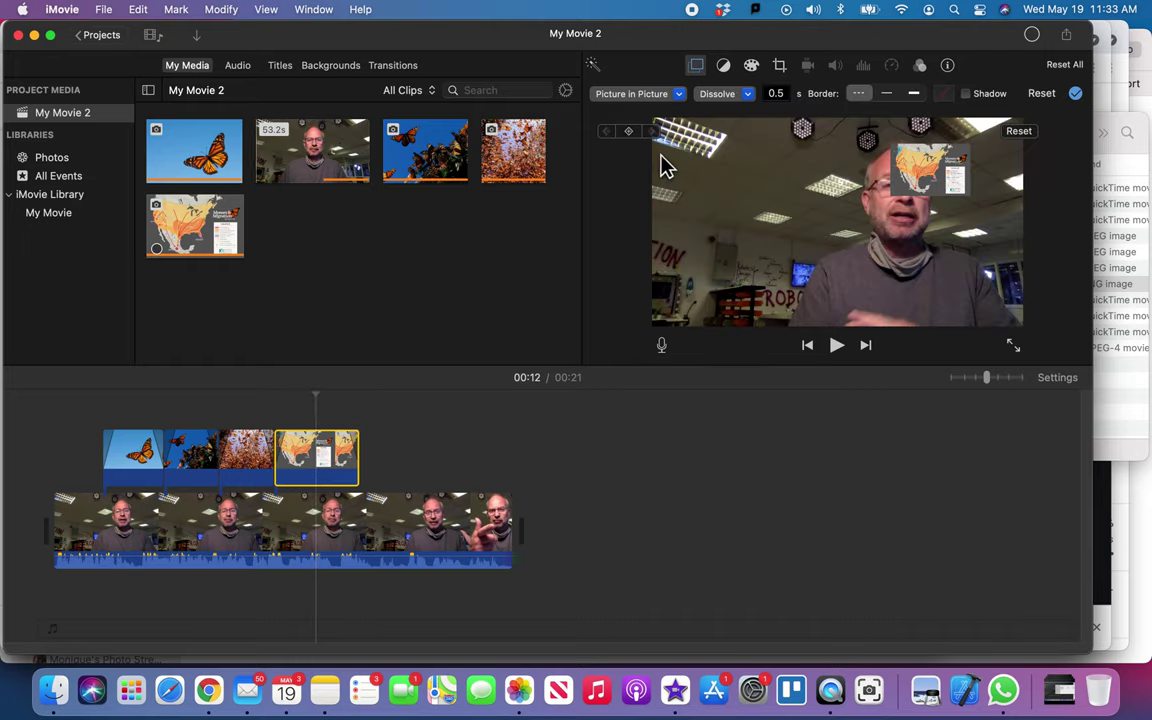
{"action": "left_click_drag", "start_coordinate": [792, 170], "coordinate": [683, 155]}
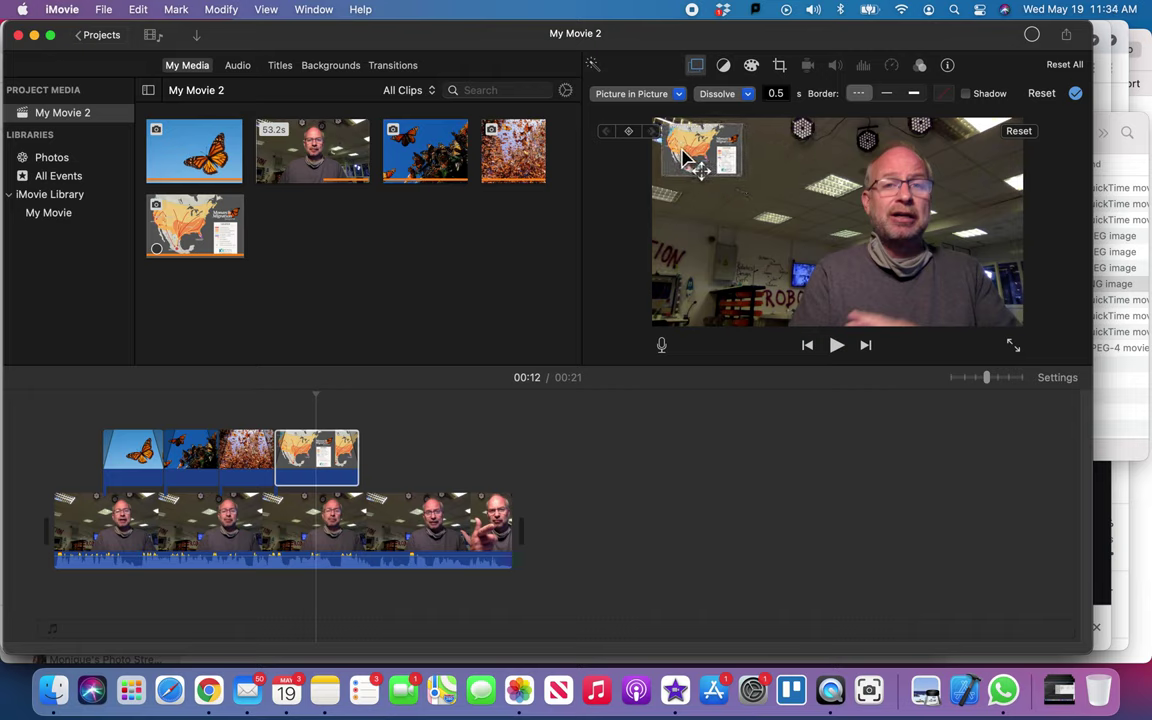
{"action": "left_click_drag", "start_coordinate": [786, 229], "coordinate": [787, 236]}
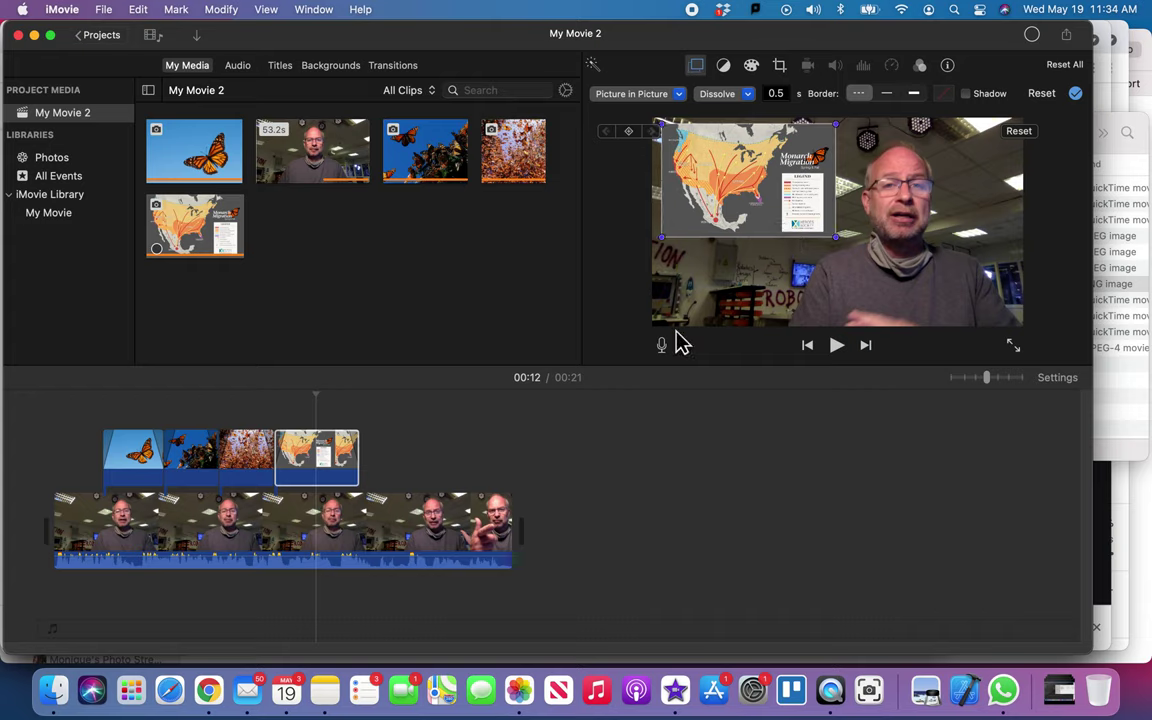
{"action": "left_click", "coordinate": [398, 452]}
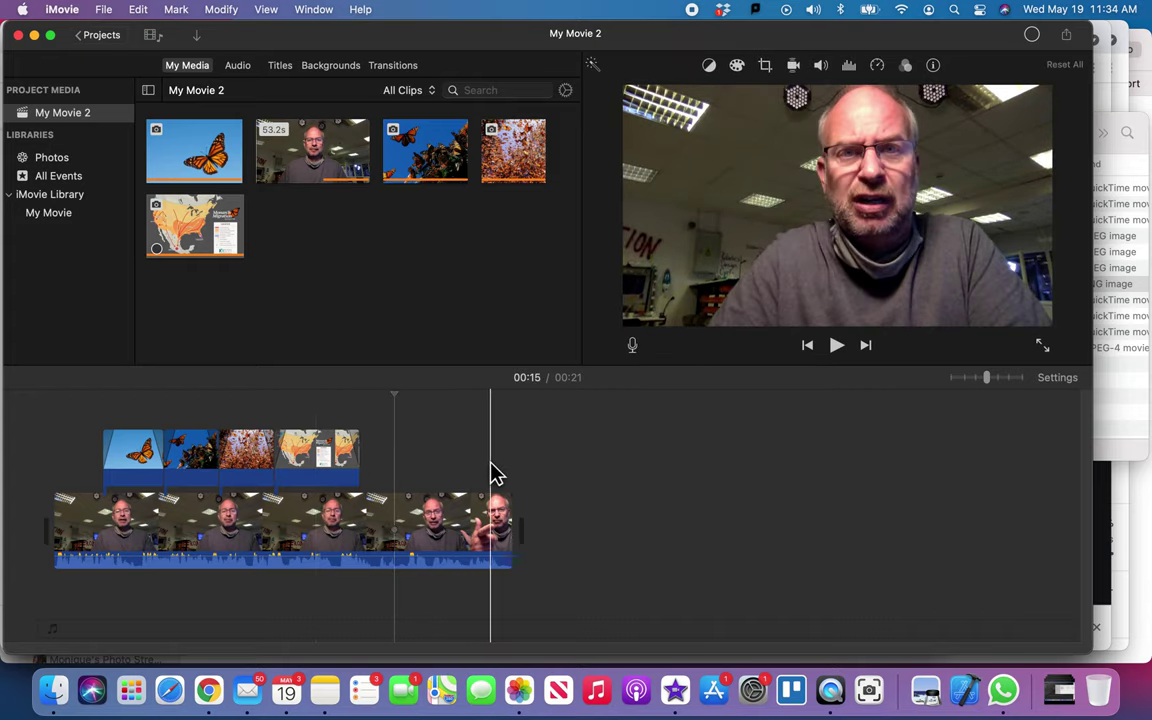
Step: Cut the speaker clip's tail so the movie runs 15 seconds instead of 21, then replay it
{"action": "key", "text": "space"}
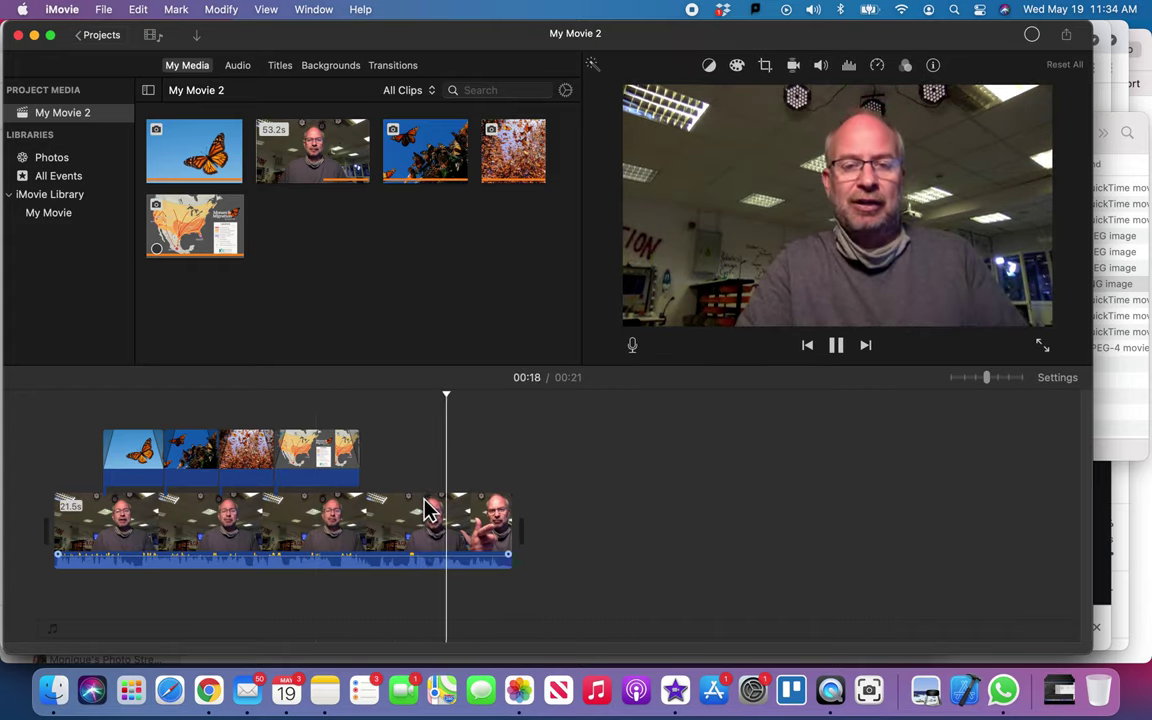
{"action": "key", "text": "space"}
{"action": "key", "text": "space"}
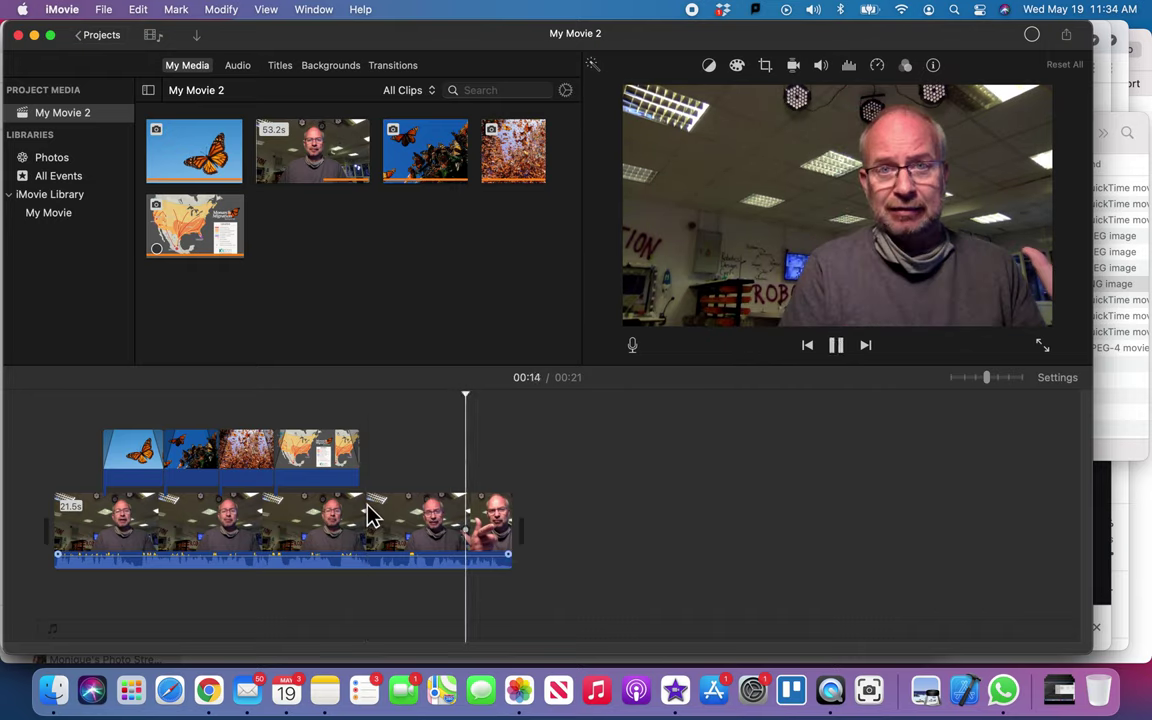
{"action": "key", "text": "space"}
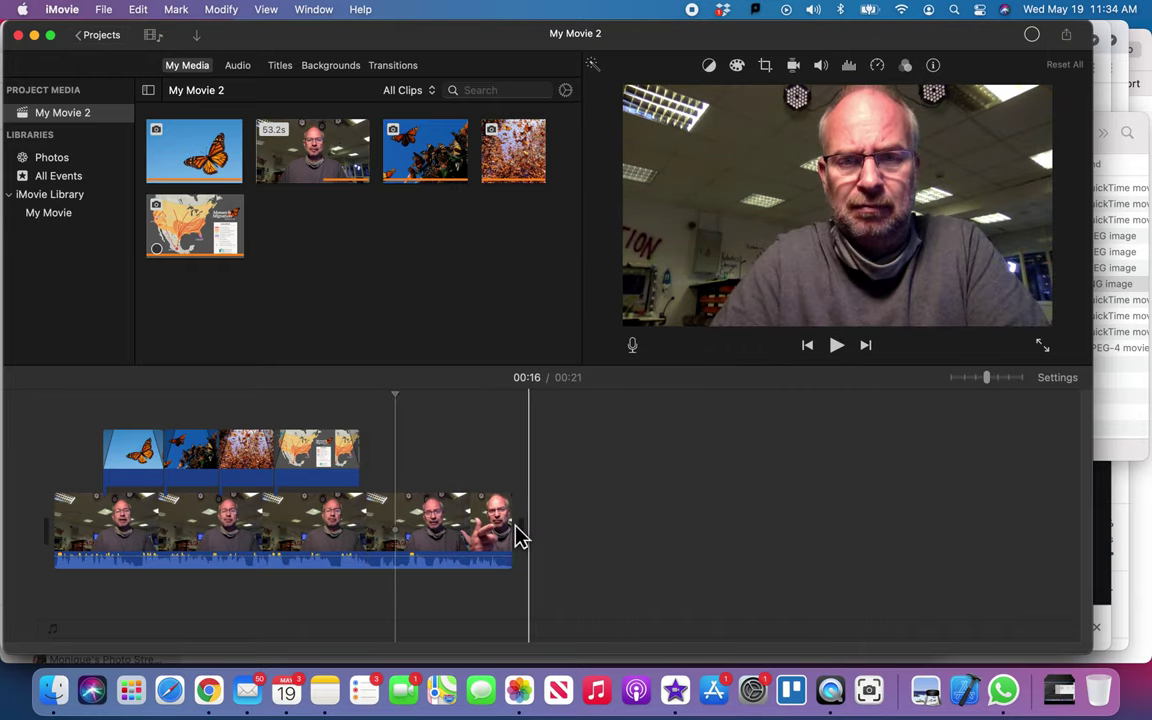
{"action": "left_click_drag", "start_coordinate": [509, 527], "coordinate": [380, 523]}
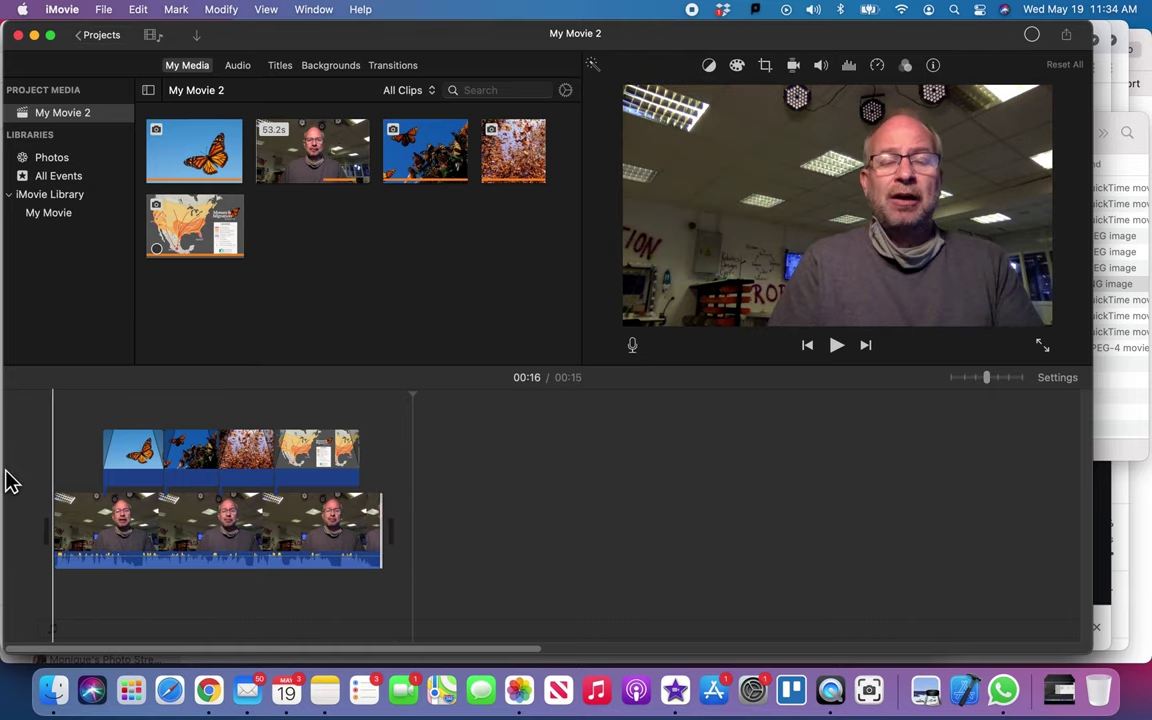
{"action": "key", "text": "space"}
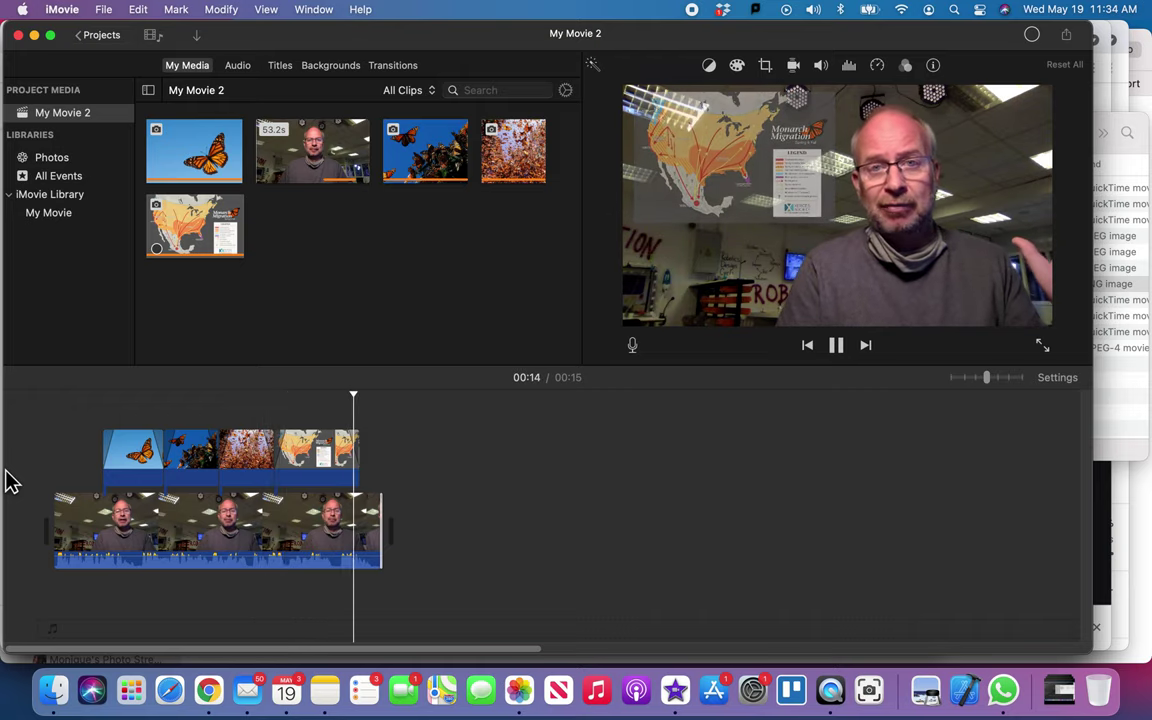
Step: Delete the orange butterfly swarm photo from the overlay track
{"action": "key", "text": "space"}
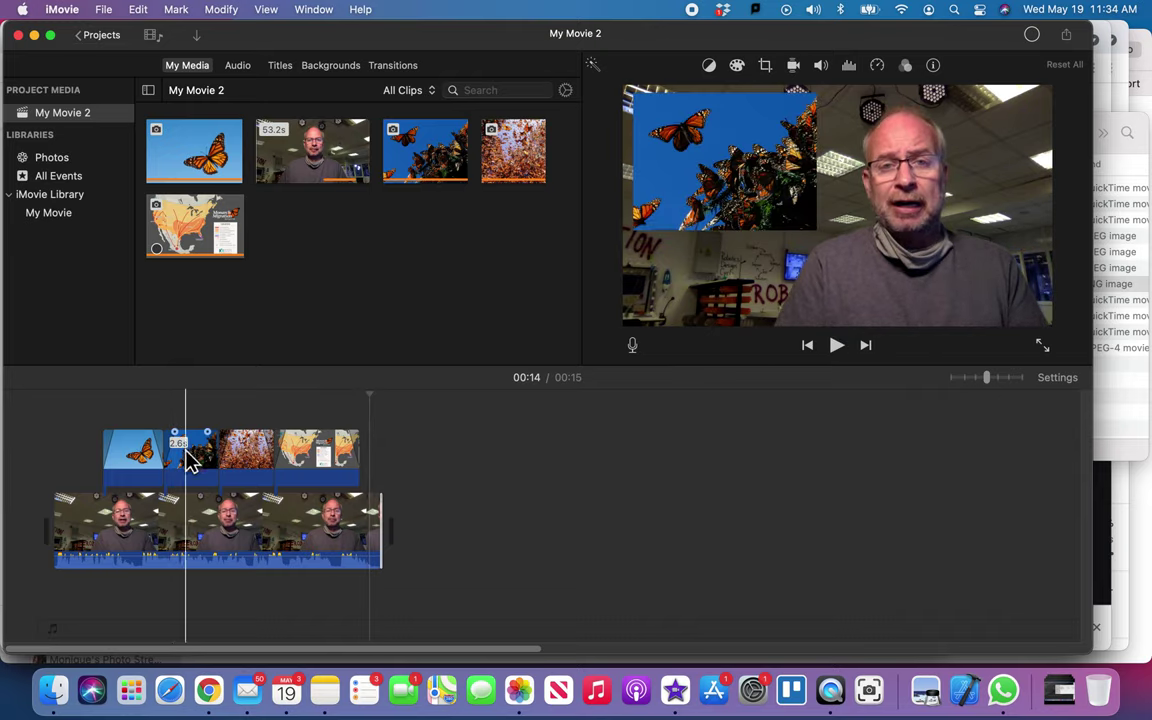
{"action": "left_click", "coordinate": [245, 458]}
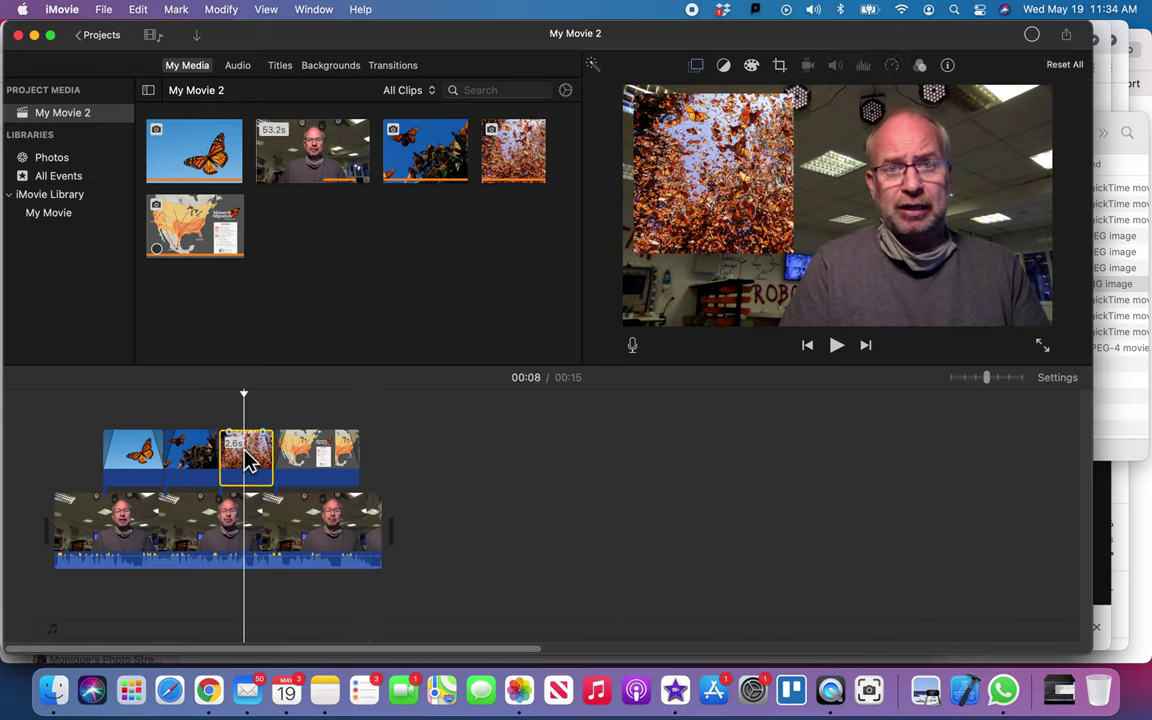
{"action": "key", "text": "Delete"}
Step: Slide the dark cluster photo later and lengthen the remaining butterfly photos to about 3.6 and 3.8 seconds
{"action": "mouse_move", "coordinate": [195, 458]}
{"action": "left_mouse_down"}
{"action": "mouse_move", "coordinate": [240, 458]}
{"action": "mouse_move", "coordinate": [170, 455]}
{"action": "mouse_move", "coordinate": [195, 456]}
{"action": "left_mouse_up"}
{"action": "left_click", "coordinate": [158, 455]}
{"action": "left_click", "coordinate": [215, 455]}
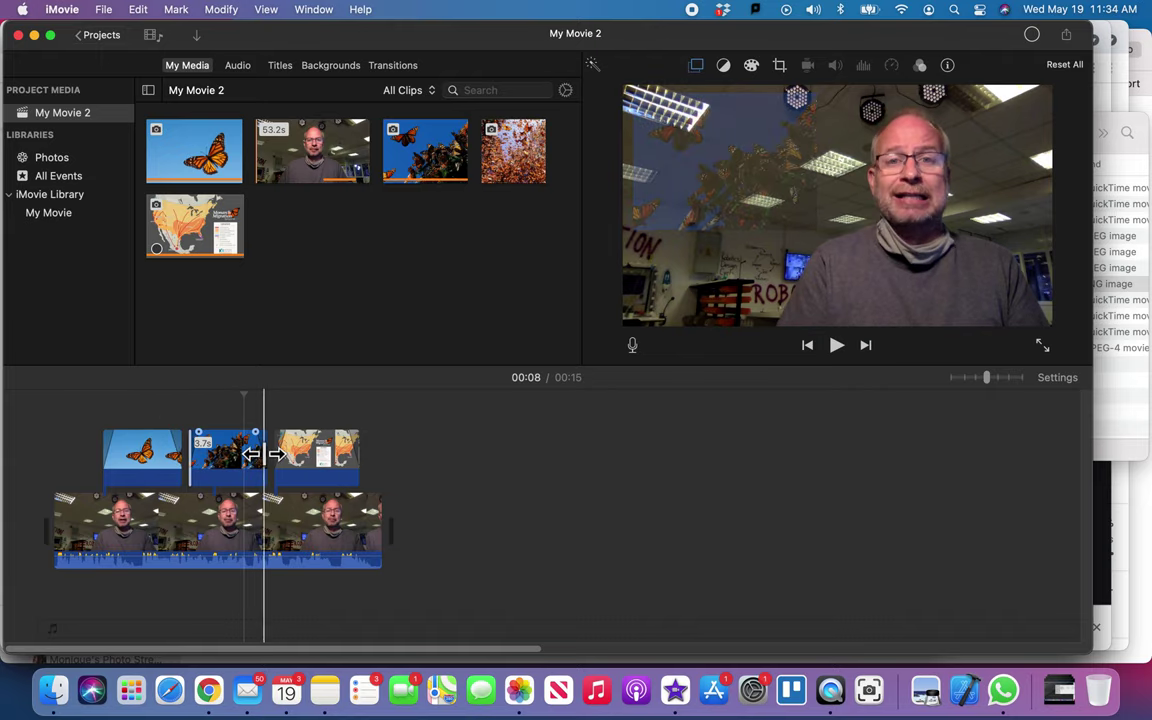
{"action": "left_click_drag", "start_coordinate": [265, 455], "coordinate": [267, 455]}
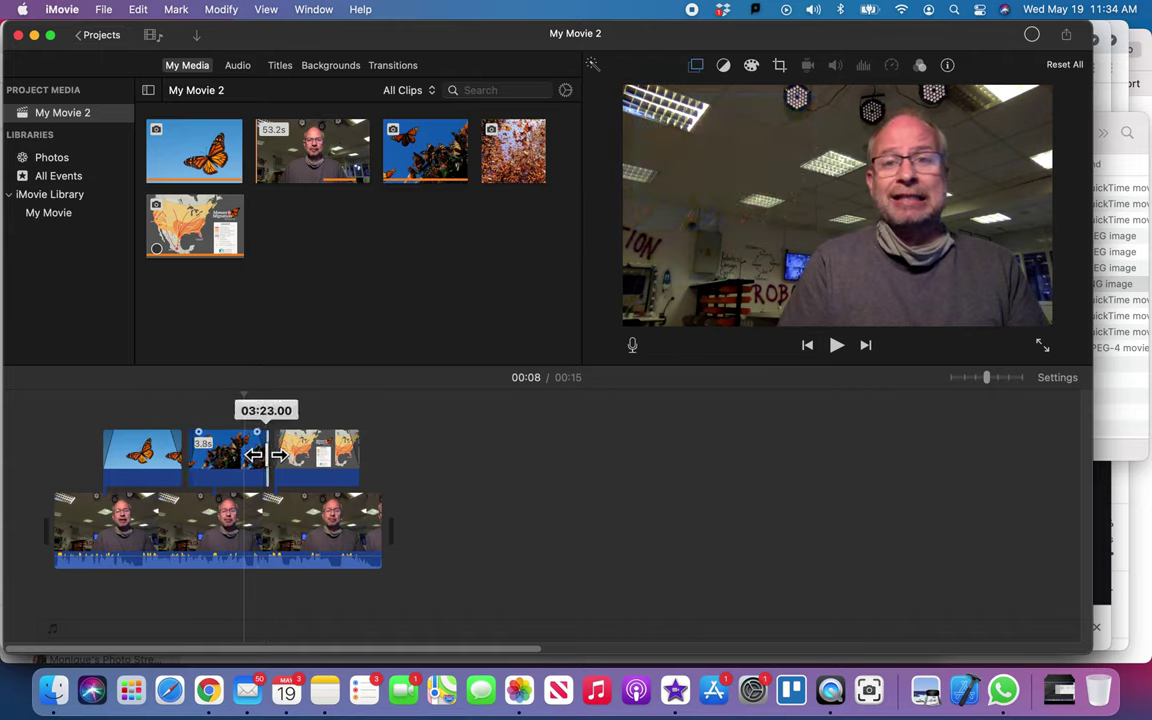
{"action": "key", "text": "space"}
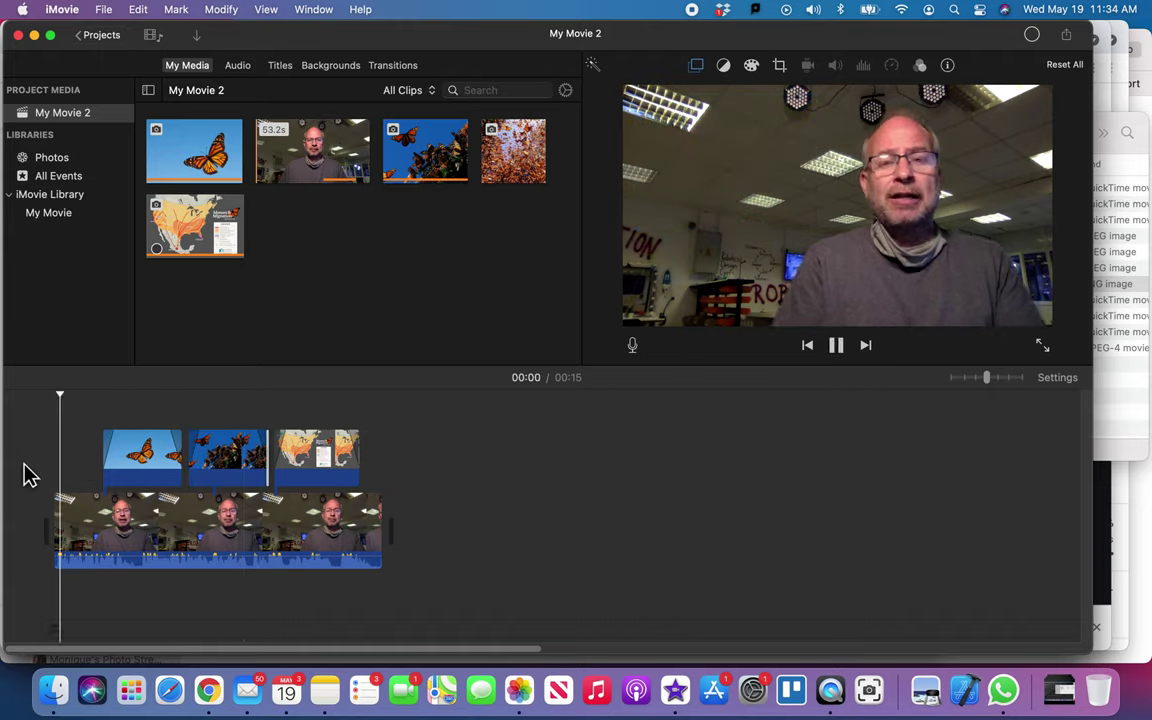